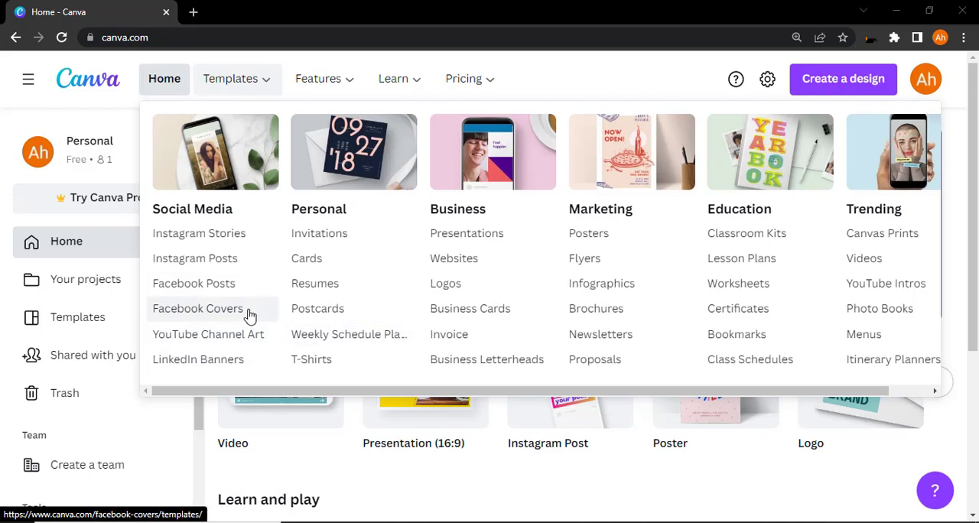
Step: Browse the Marketing poster templates and start a new blank poster
{"action": "left_click", "coordinate": [590, 234]}
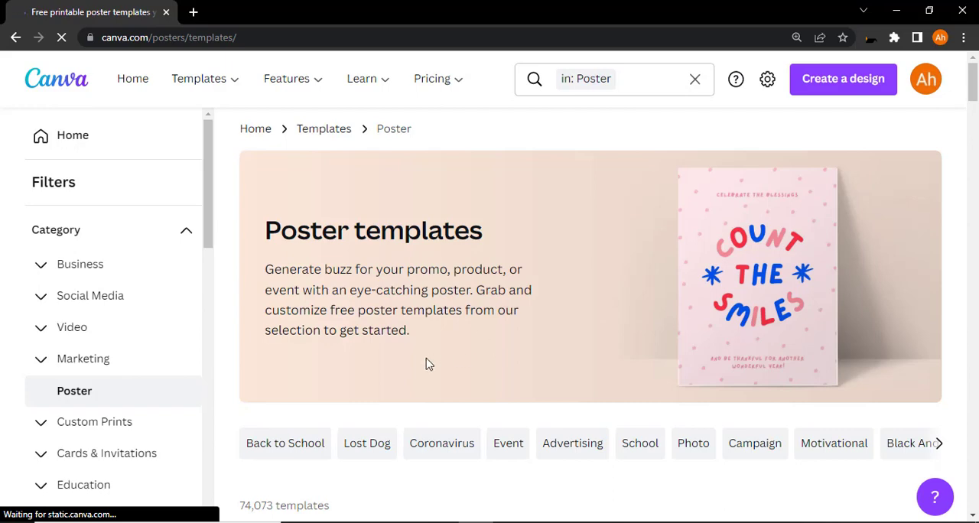
{"action": "scroll", "coordinate": [432, 361], "scroll_direction": "down", "scroll_amount": 4}
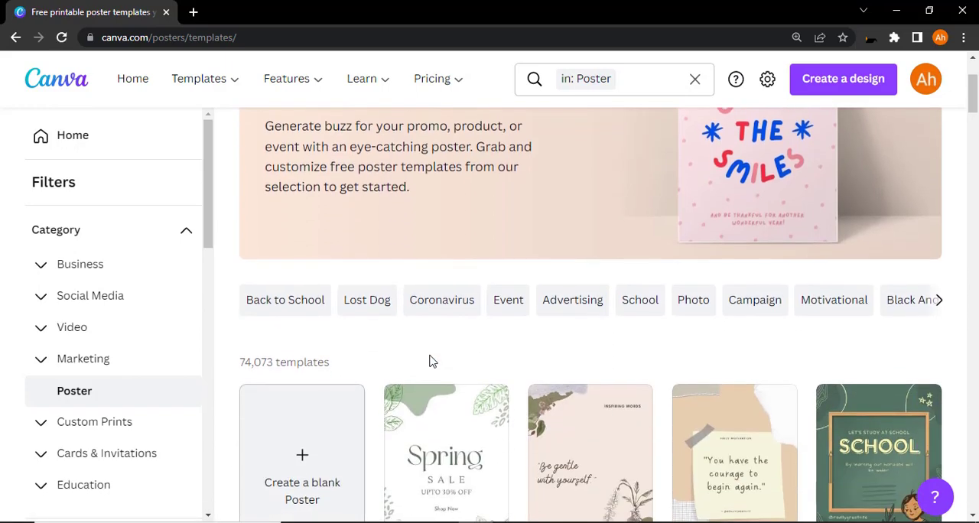
{"action": "scroll", "coordinate": [432, 361], "scroll_direction": "down", "scroll_amount": 2}
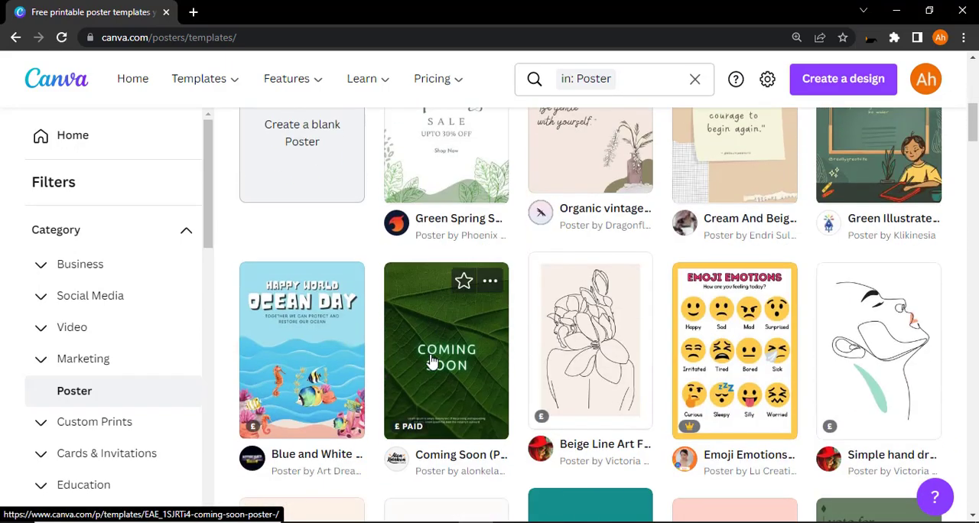
{"action": "scroll", "coordinate": [432, 361], "scroll_direction": "down", "scroll_amount": 3}
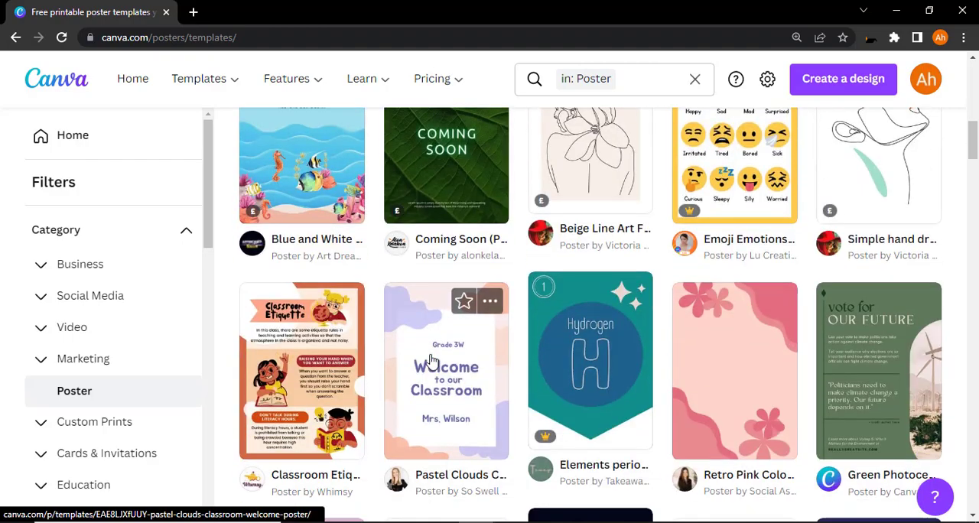
{"action": "scroll", "coordinate": [430, 361], "scroll_direction": "up", "scroll_amount": 9}
{"action": "scroll", "coordinate": [391, 399], "scroll_direction": "down", "scroll_amount": 3}
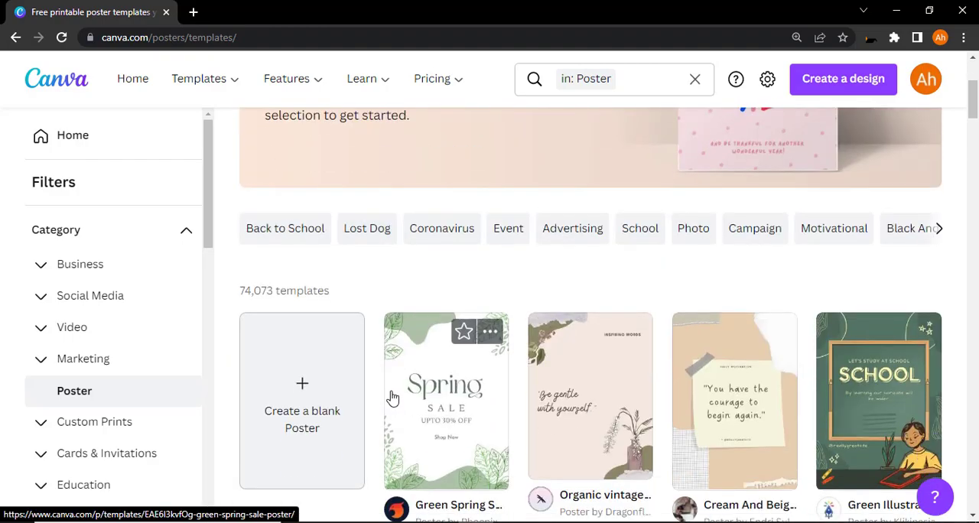
{"action": "scroll", "coordinate": [391, 399], "scroll_direction": "down", "scroll_amount": 5}
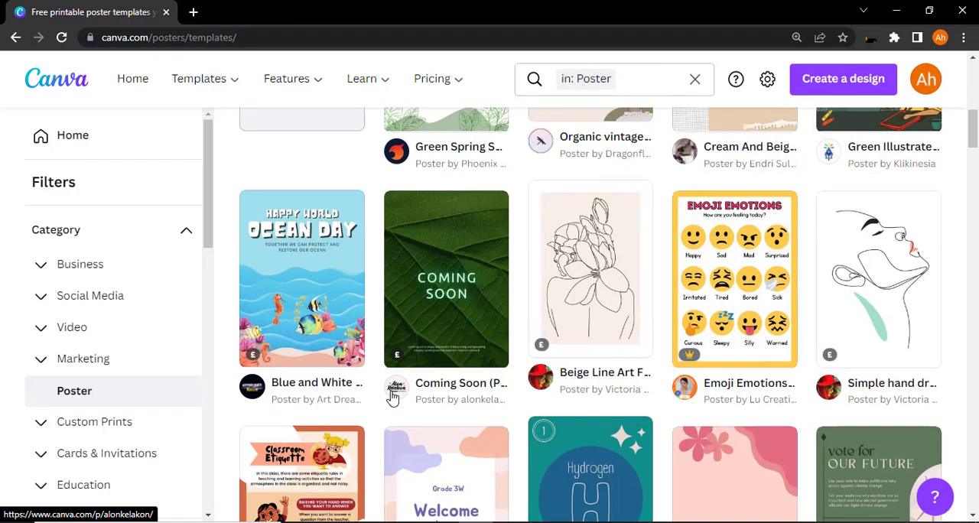
{"action": "scroll", "coordinate": [391, 398], "scroll_direction": "down", "scroll_amount": 4}
{"action": "scroll", "coordinate": [392, 396], "scroll_direction": "down", "scroll_amount": 2}
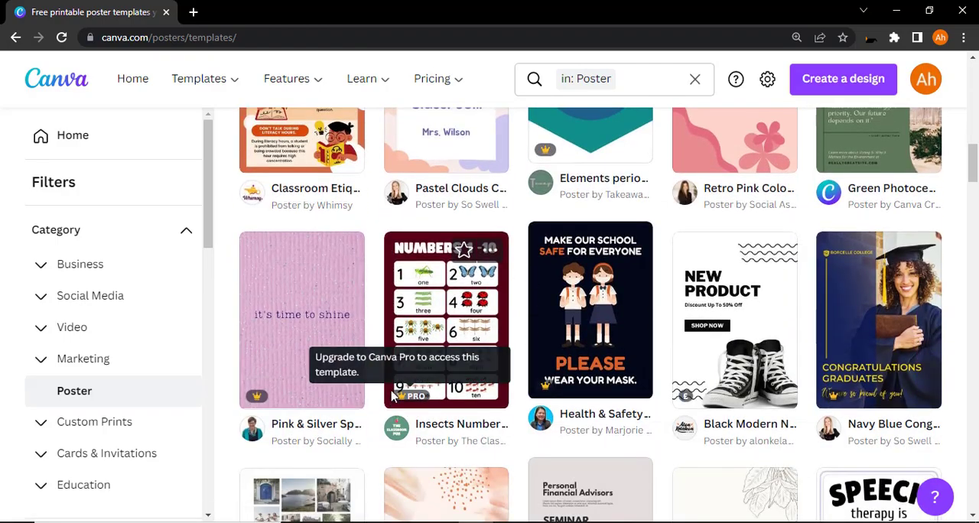
{"action": "scroll", "coordinate": [392, 397], "scroll_direction": "up", "scroll_amount": 10}
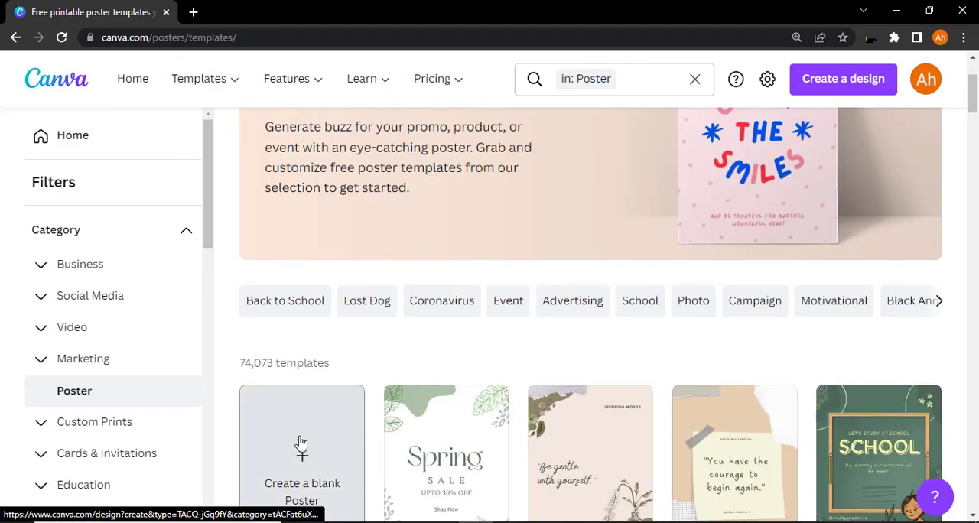
{"action": "left_click", "coordinate": [301, 444]}
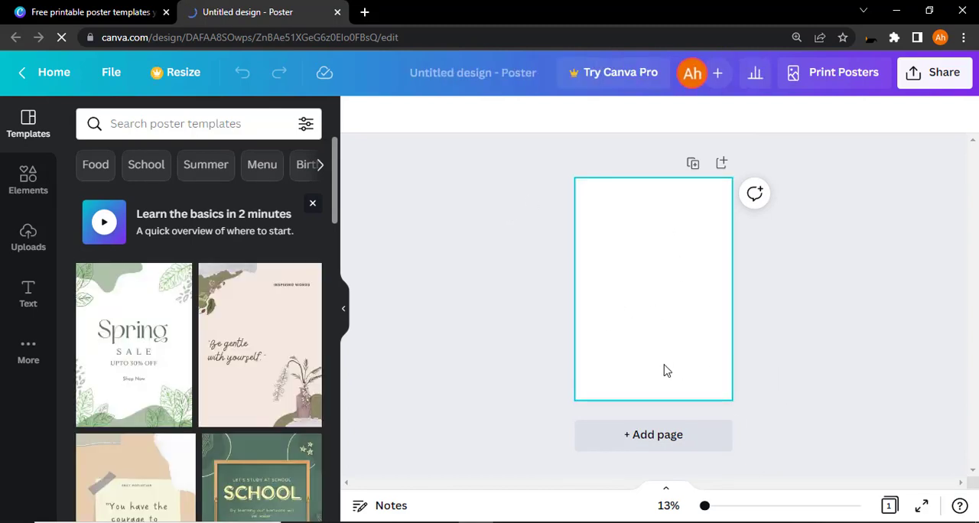
Step: Apply the pastel clouds "Welcome to our Classroom" template to the blank poster
{"action": "scroll", "coordinate": [252, 372], "scroll_direction": "down", "scroll_amount": 6}
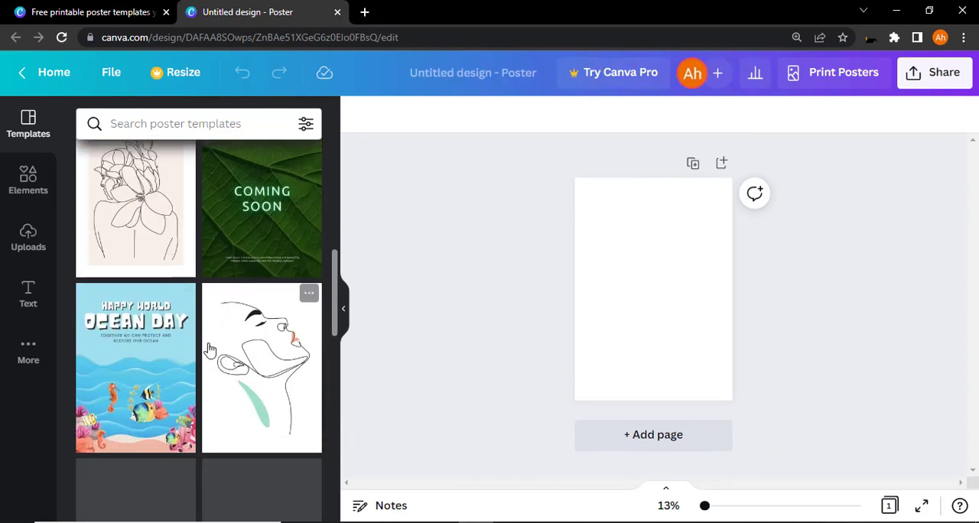
{"action": "scroll", "coordinate": [260, 372], "scroll_direction": "down", "scroll_amount": 6}
{"action": "scroll", "coordinate": [260, 371], "scroll_direction": "up", "scroll_amount": 13}
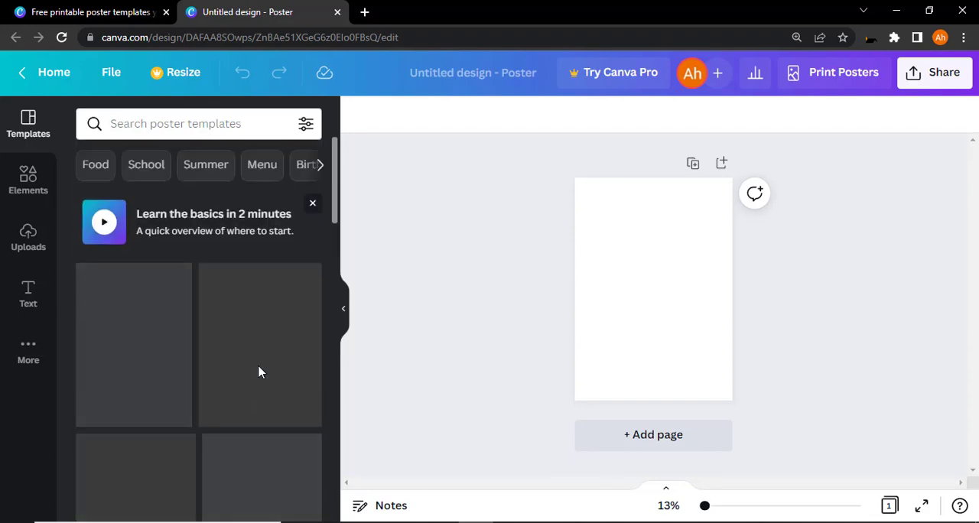
{"action": "scroll", "coordinate": [260, 371], "scroll_direction": "down", "scroll_amount": 7}
{"action": "scroll", "coordinate": [257, 372], "scroll_direction": "down", "scroll_amount": 5}
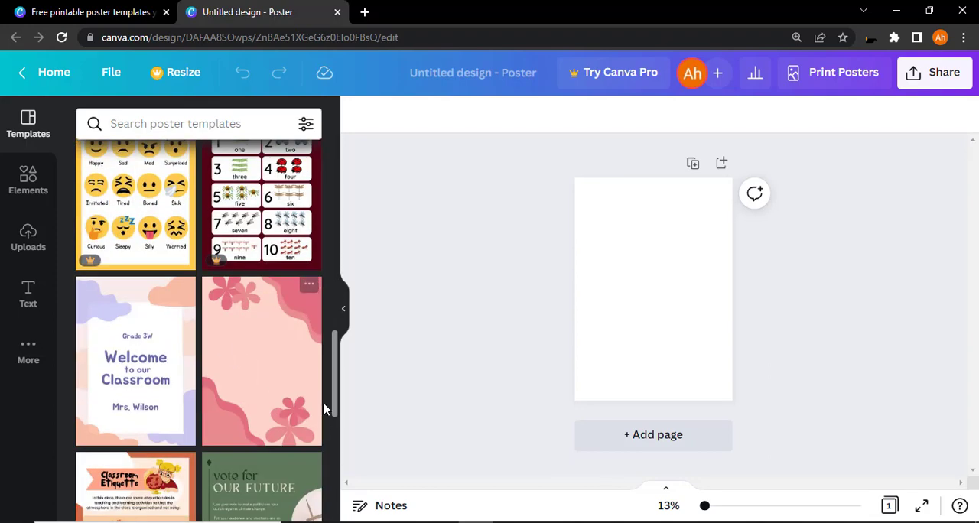
{"action": "left_click", "coordinate": [135, 359]}
{"action": "scroll", "coordinate": [135, 359], "scroll_direction": "up", "scroll_amount": 3}
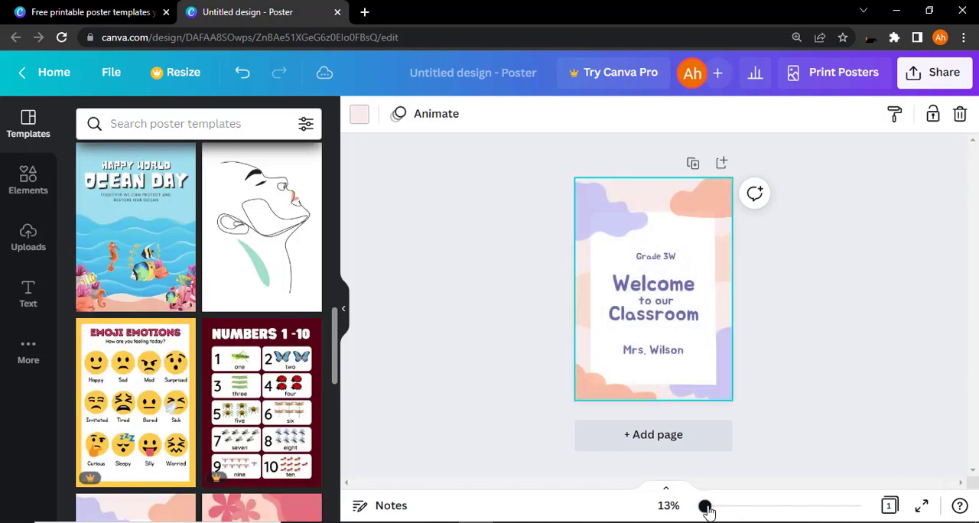
Step: Delete the white rectangle behind the poster's text
{"action": "left_click_drag", "start_coordinate": [707, 511], "coordinate": [706, 511]}
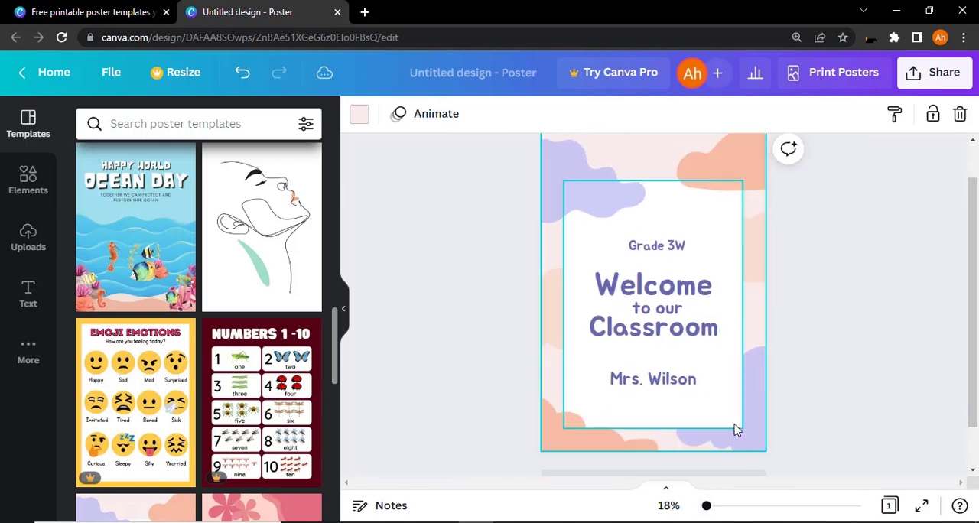
{"action": "scroll", "coordinate": [738, 420], "scroll_direction": "up", "scroll_amount": 1}
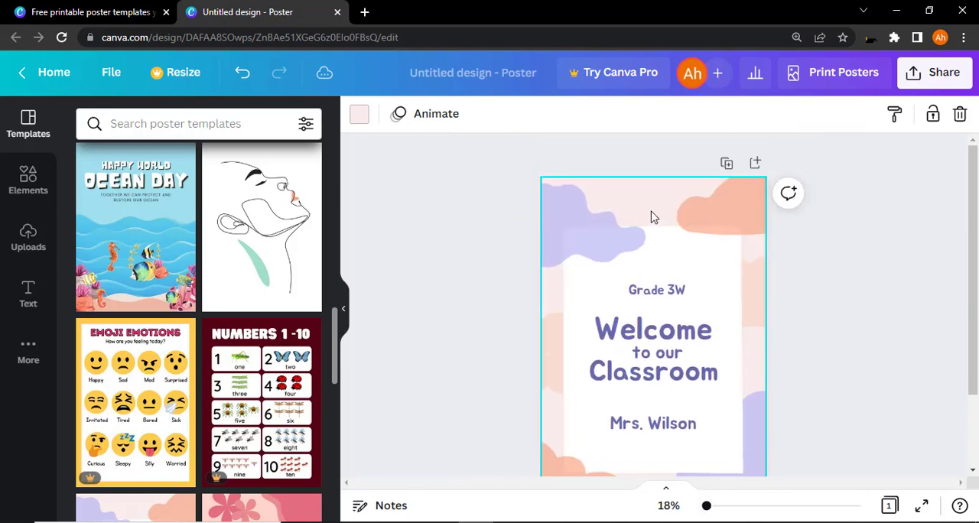
{"action": "left_click", "coordinate": [588, 222]}
{"action": "left_click", "coordinate": [689, 306]}
{"action": "left_click", "coordinate": [667, 294]}
{"action": "left_click", "coordinate": [663, 353]}
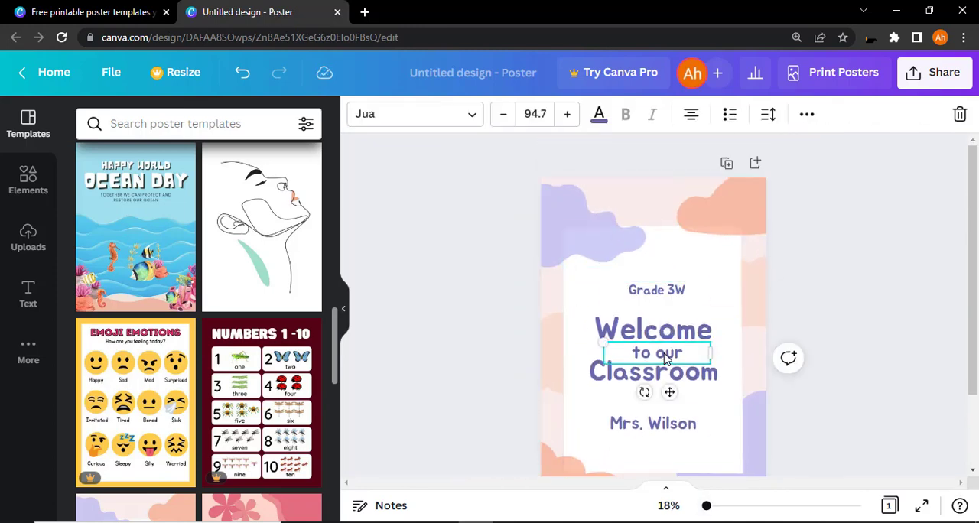
{"action": "left_click_drag", "start_coordinate": [658, 270], "coordinate": [723, 262]}
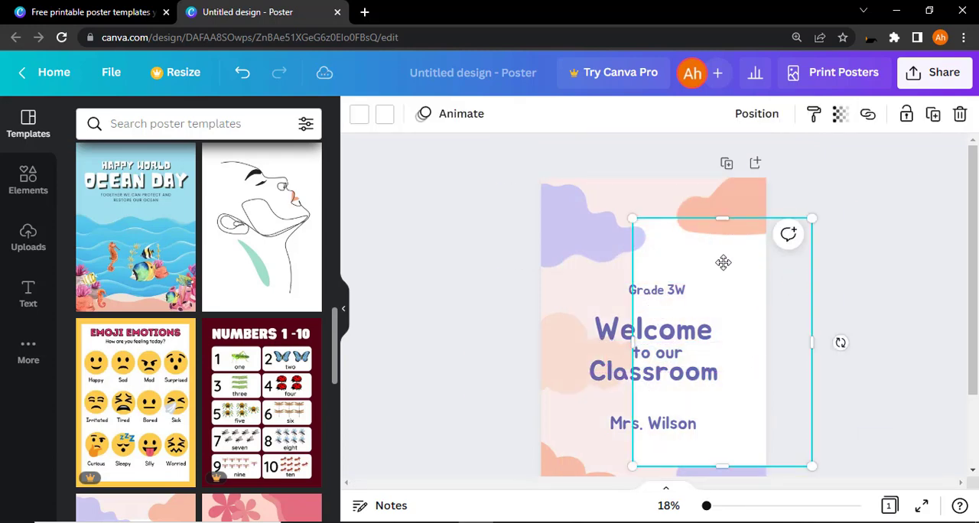
{"action": "right_click", "coordinate": [729, 263]}
{"action": "left_click", "coordinate": [765, 224]}
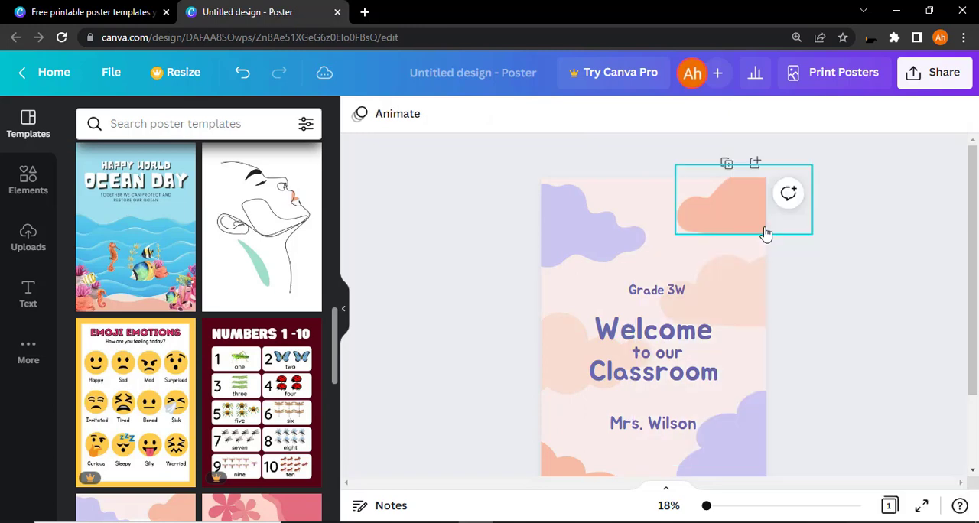
Step: Remove the orange cloud and the purple cloud from the poster's upper corners
{"action": "left_click_drag", "start_coordinate": [737, 209], "coordinate": [832, 241]}
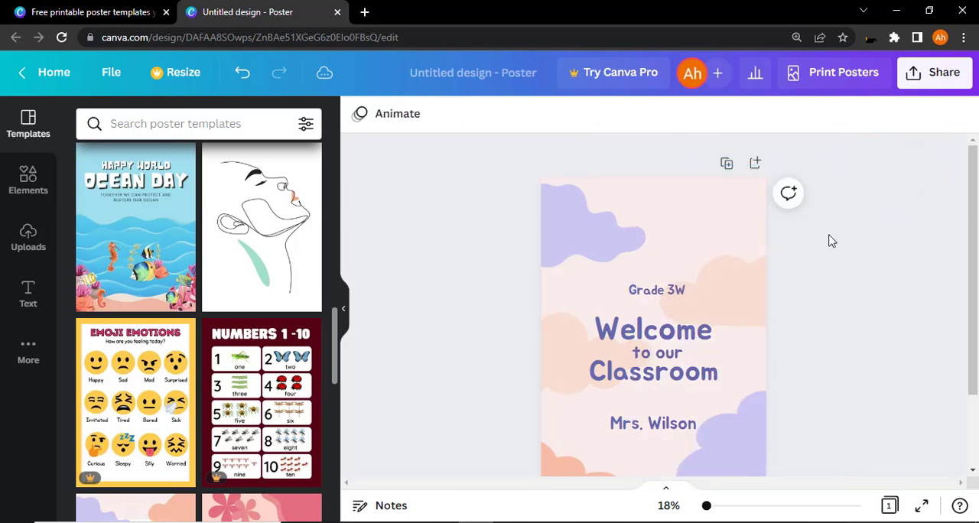
{"action": "left_click_drag", "start_coordinate": [607, 226], "coordinate": [459, 225]}
{"action": "left_click", "coordinate": [656, 290]}
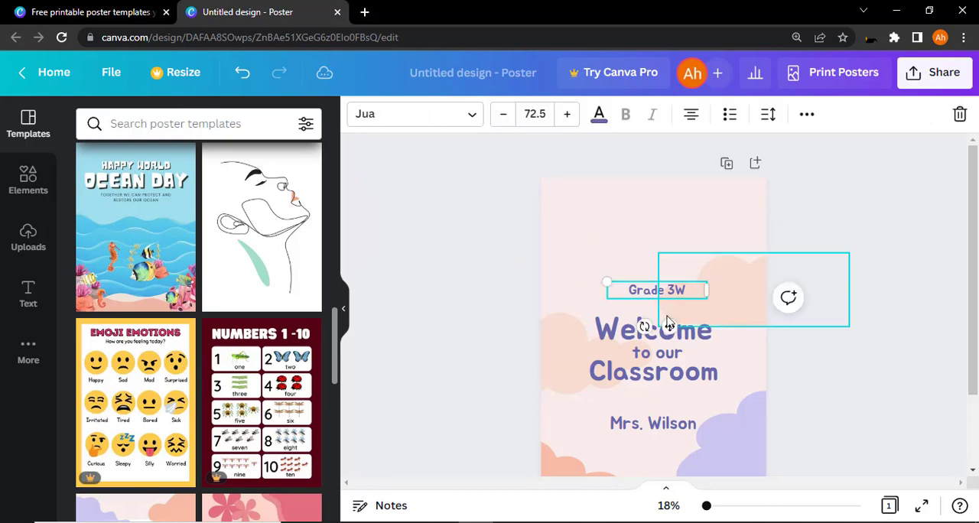
Step: Select the two orange clouds at the poster's left edge with the "Welcome" heading and move them together toward the upper left, off the page
{"action": "left_click_drag", "start_coordinate": [571, 295], "coordinate": [533, 485]}
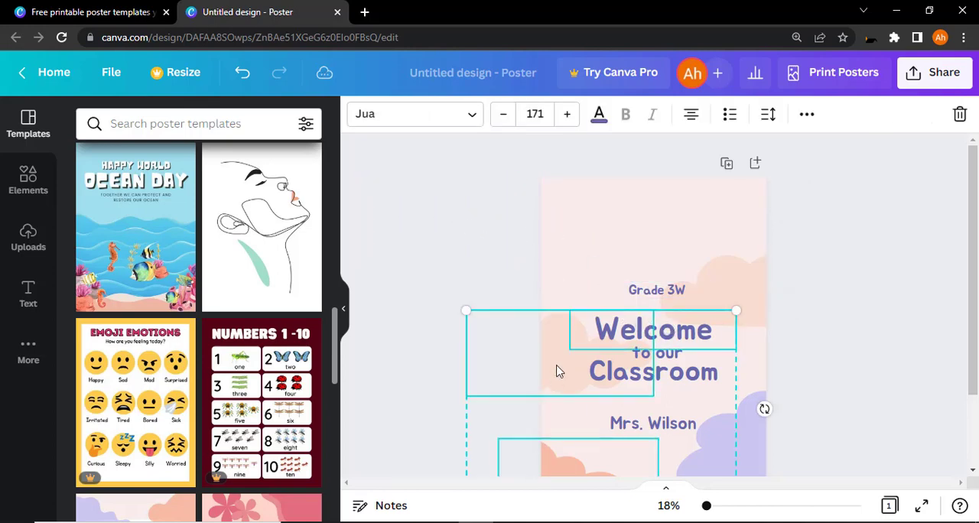
{"action": "left_click_drag", "start_coordinate": [556, 365], "coordinate": [394, 254]}
{"action": "left_click", "coordinate": [879, 280]}
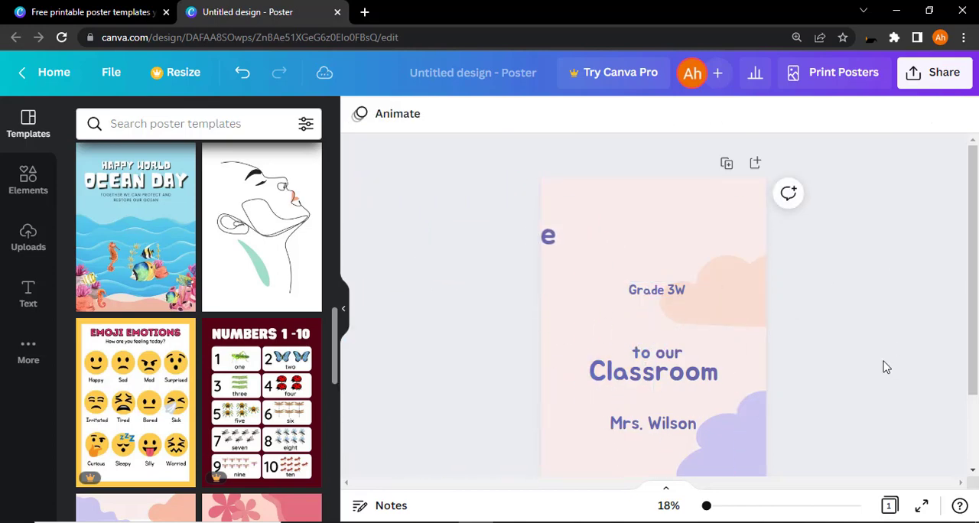
Step: Set the poster background to the dark muted purple from the document colors
{"action": "scroll", "coordinate": [884, 366], "scroll_direction": "down", "scroll_amount": 2}
{"action": "left_click", "coordinate": [656, 183]}
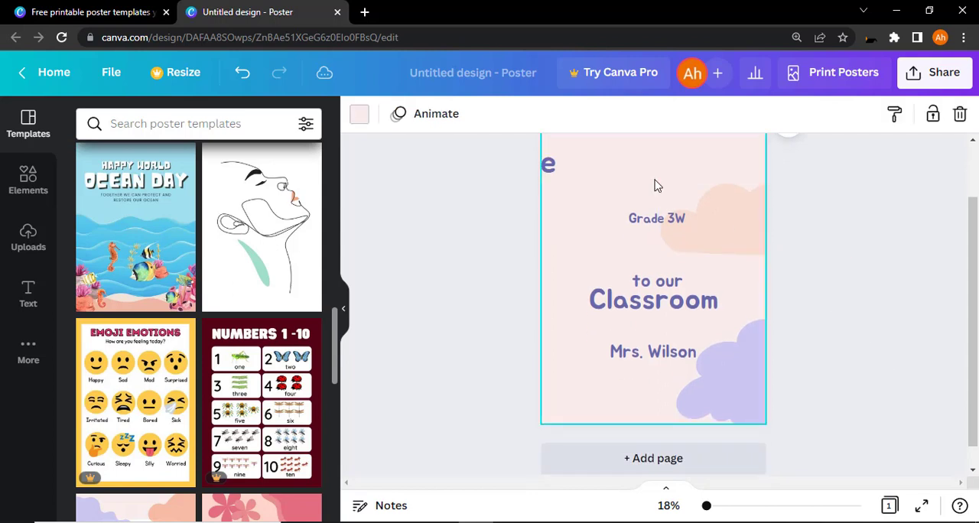
{"action": "scroll", "coordinate": [649, 226], "scroll_direction": "up", "scroll_amount": 2}
{"action": "left_click", "coordinate": [360, 115]}
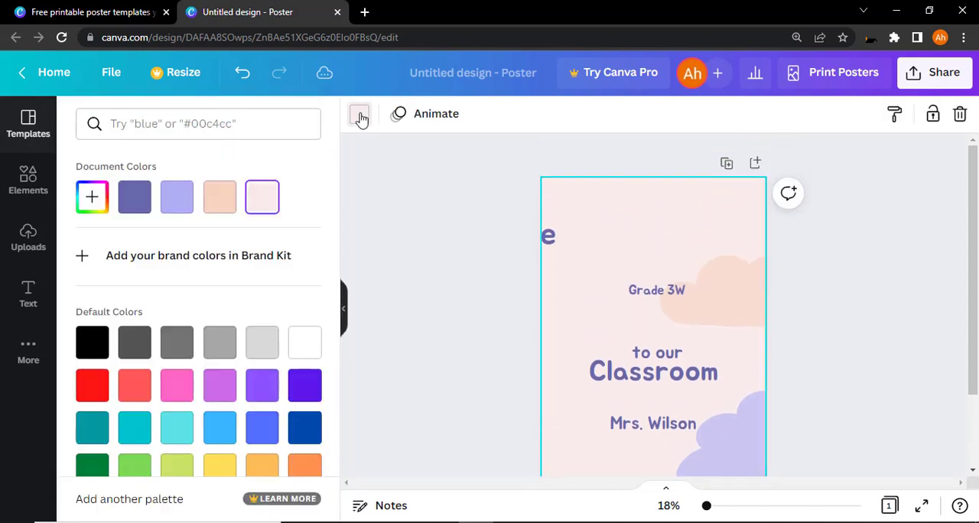
{"action": "left_click", "coordinate": [135, 203]}
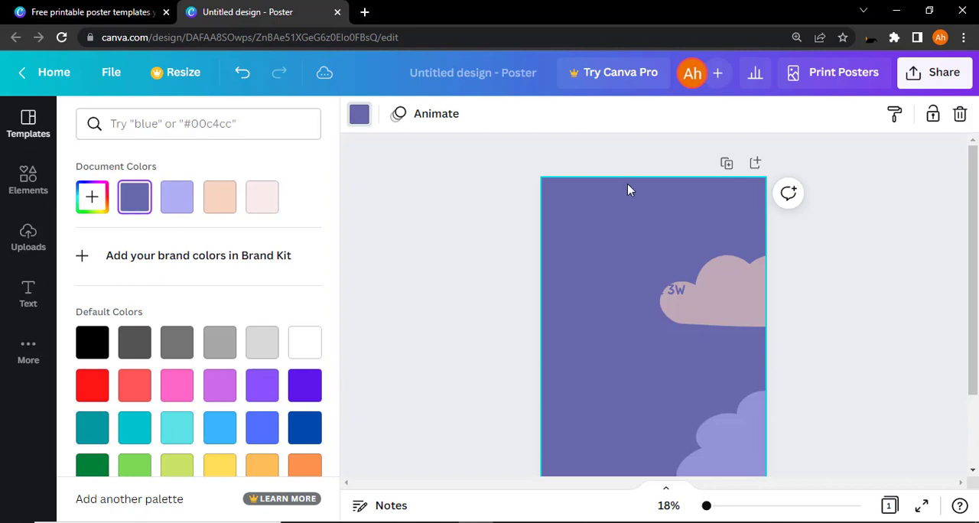
Step: Try lavender, grey, violet and blue background colors on the poster, and return to the dark muted purple document color
{"action": "left_click", "coordinate": [183, 207]}
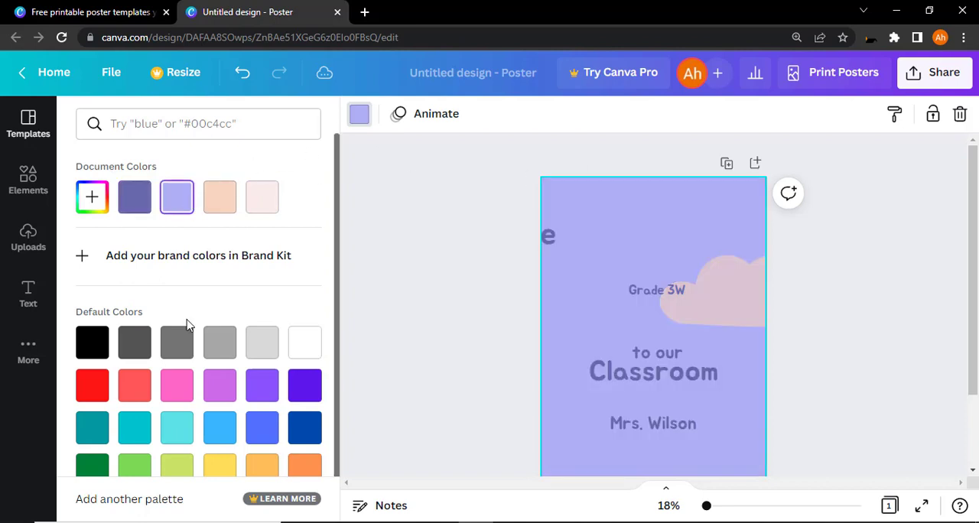
{"action": "left_click", "coordinate": [219, 385]}
{"action": "left_click", "coordinate": [126, 350]}
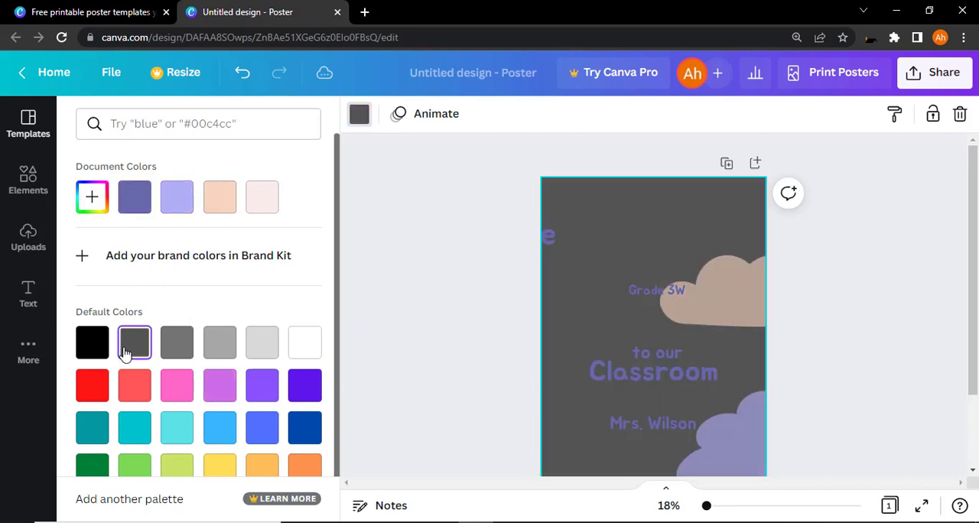
{"action": "left_click", "coordinate": [176, 344]}
{"action": "left_click", "coordinate": [229, 348]}
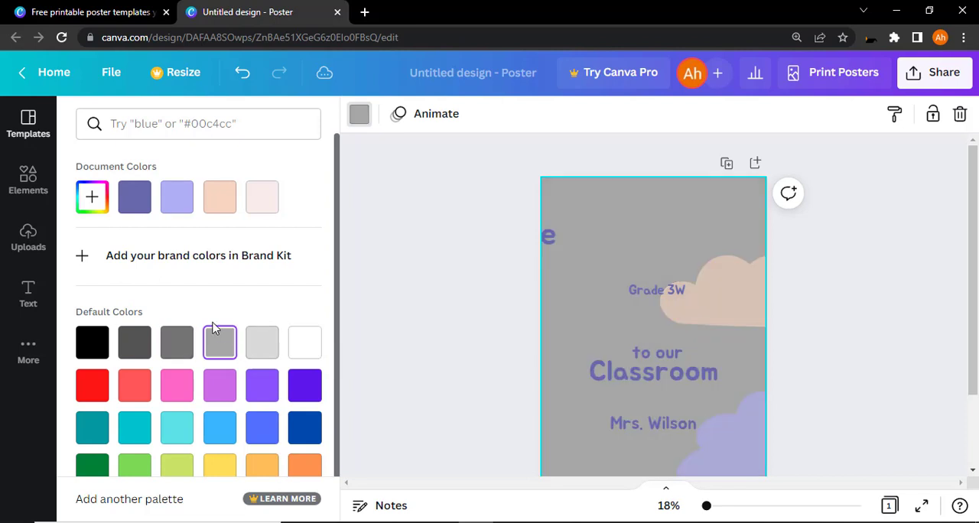
{"action": "left_click", "coordinate": [264, 389]}
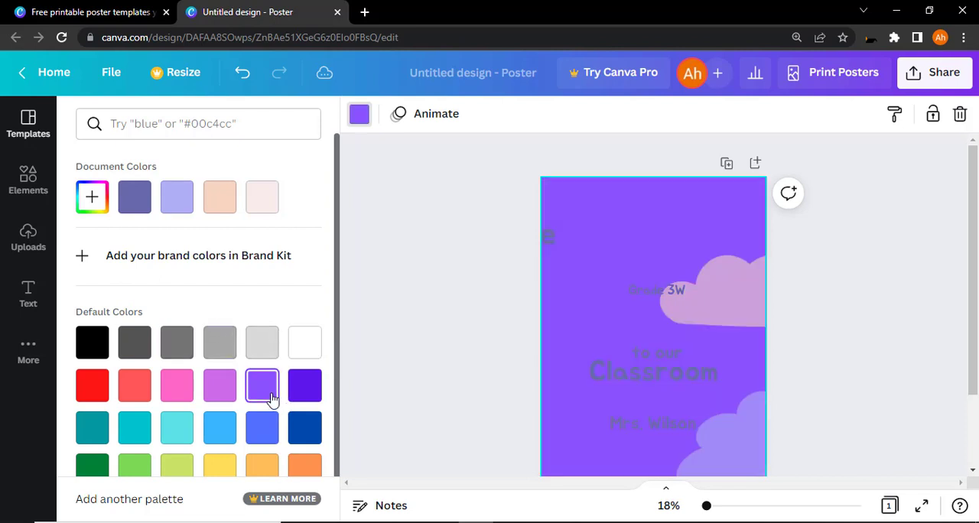
{"action": "left_click", "coordinate": [314, 390]}
{"action": "scroll", "coordinate": [236, 343], "scroll_direction": "down", "scroll_amount": 1}
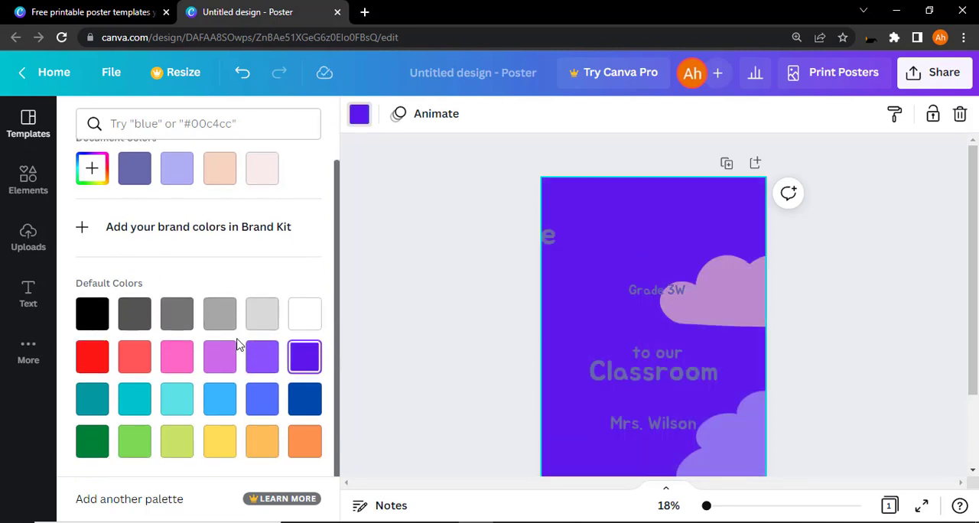
{"action": "left_click", "coordinate": [253, 406]}
{"action": "left_click", "coordinate": [132, 178]}
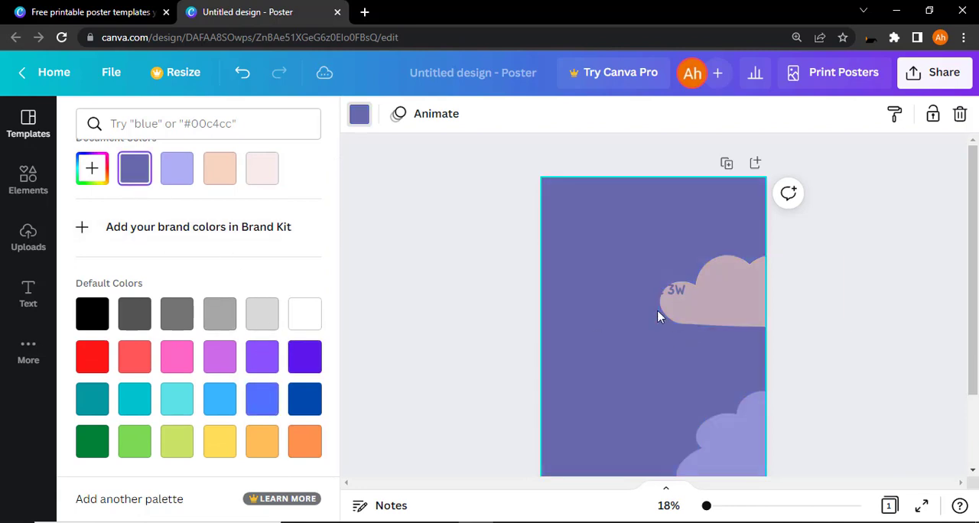
Step: Change the color of all four text lines remaining on the poster to white
{"action": "left_click_drag", "start_coordinate": [613, 241], "coordinate": [641, 382]}
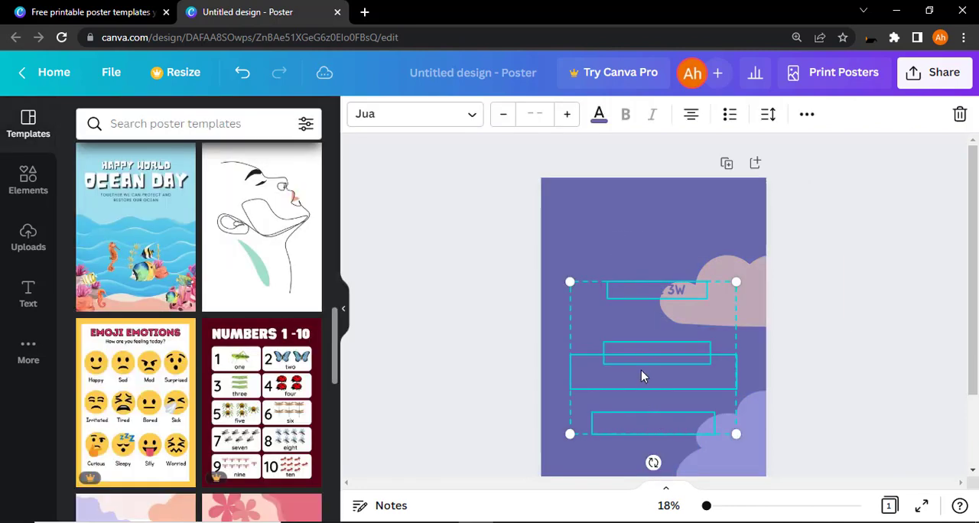
{"action": "left_click", "coordinate": [596, 117]}
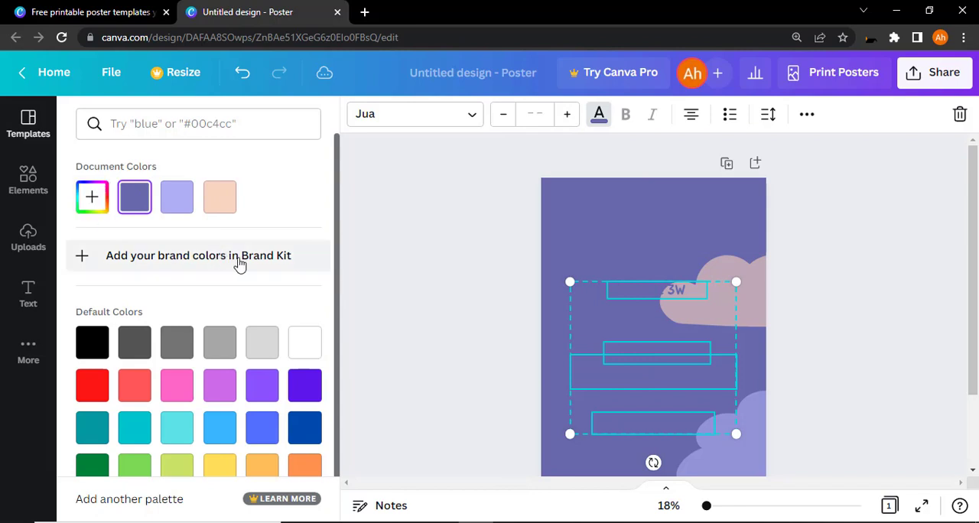
{"action": "left_click", "coordinate": [302, 346]}
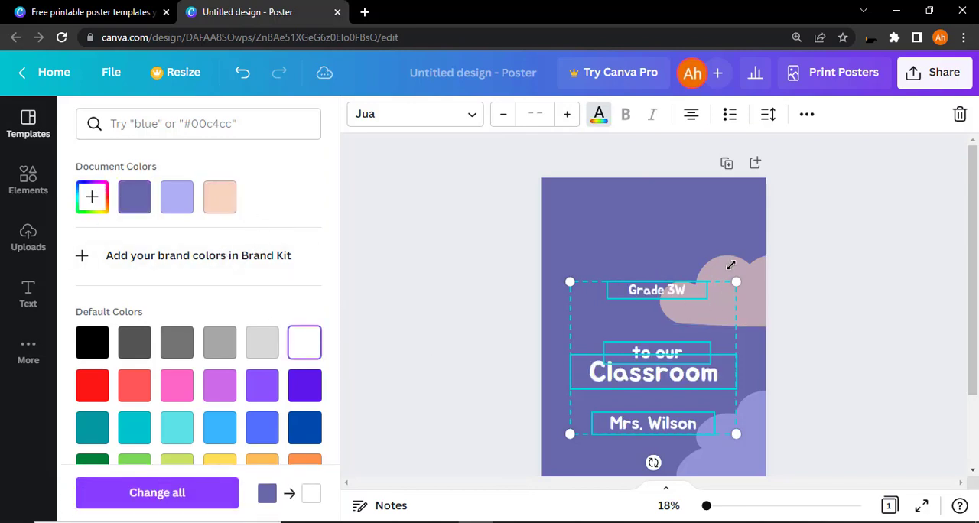
{"action": "left_click", "coordinate": [733, 259]}
{"action": "left_click", "coordinate": [854, 216]}
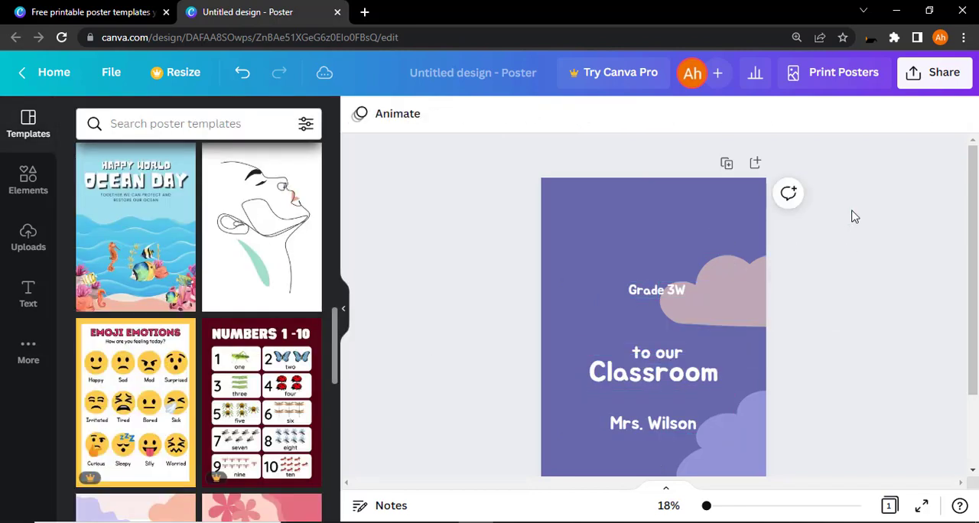
Step: Move the peach cloud up to the poster's top-right corner and recolor both clouds white
{"action": "left_click_drag", "start_coordinate": [741, 276], "coordinate": [735, 200]}
{"action": "left_click", "coordinate": [359, 113]}
{"action": "left_click", "coordinate": [262, 197]}
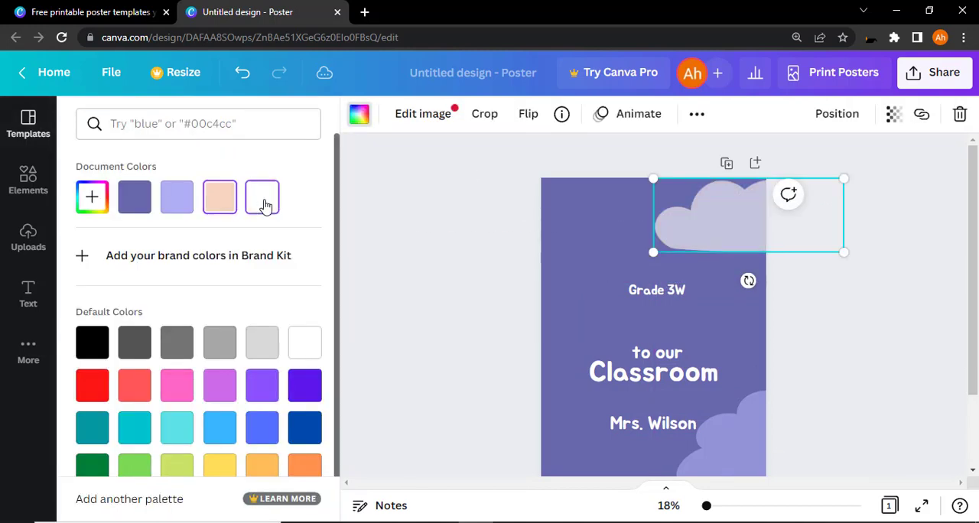
{"action": "left_click", "coordinate": [738, 415]}
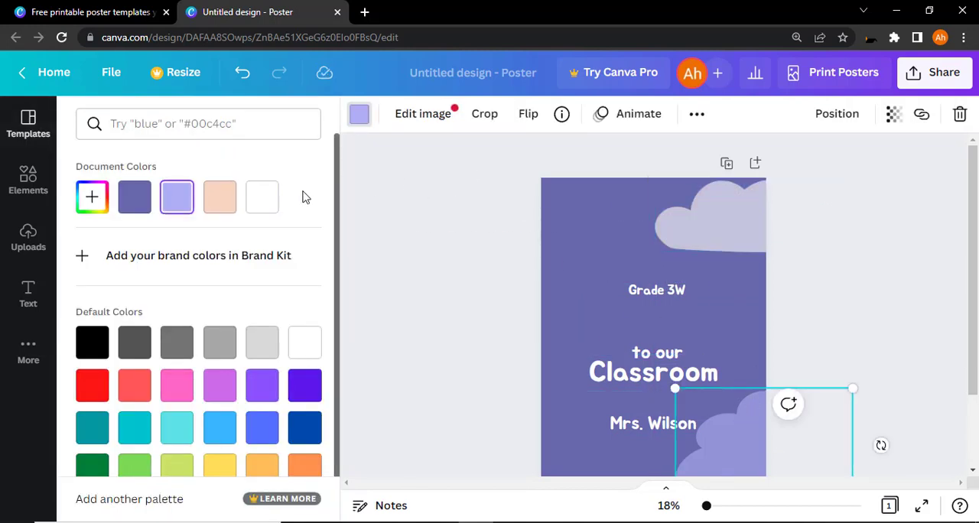
{"action": "left_click", "coordinate": [262, 197]}
{"action": "left_click", "coordinate": [824, 297]}
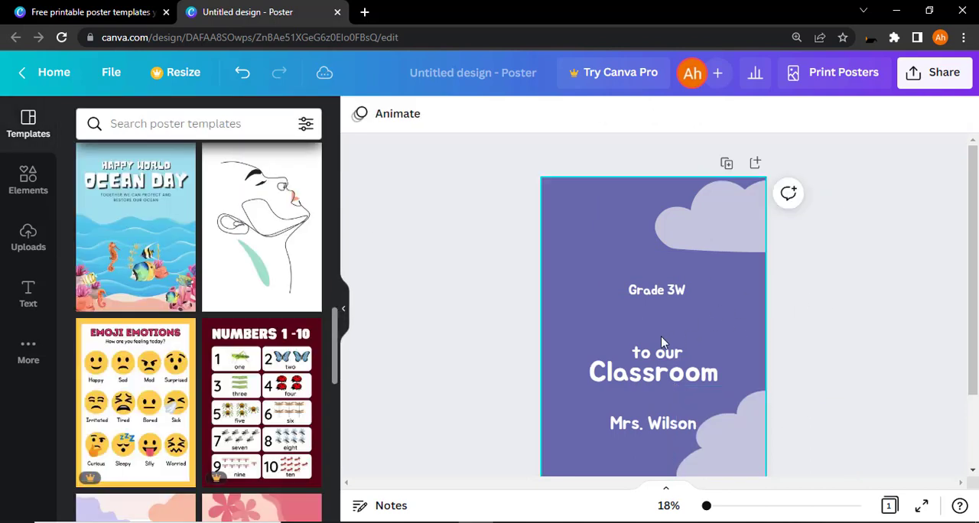
Step: Move all four text lines up and to the left on the poster, bringing "Grade 3W" close above "to our"
{"action": "left_click", "coordinate": [634, 429]}
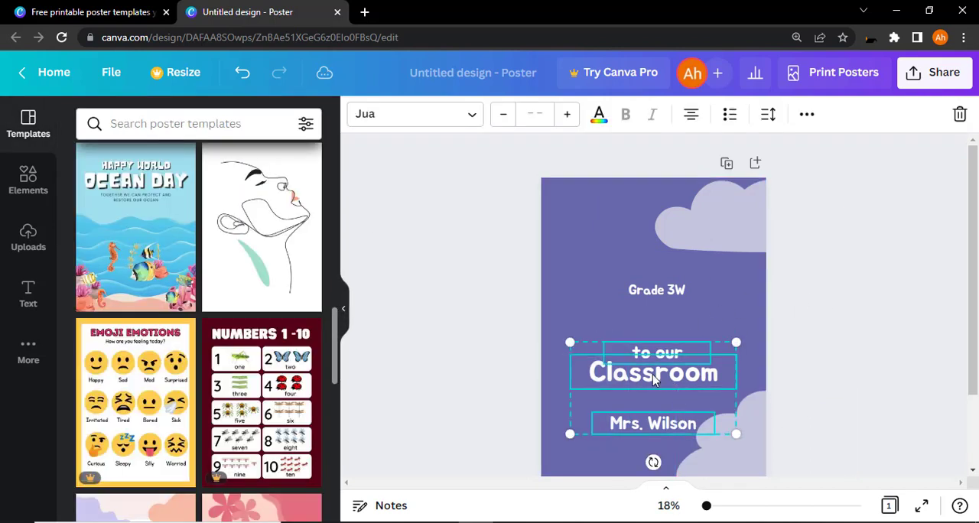
{"action": "left_click_drag", "start_coordinate": [653, 374], "coordinate": [623, 330]}
{"action": "left_click", "coordinate": [627, 282]}
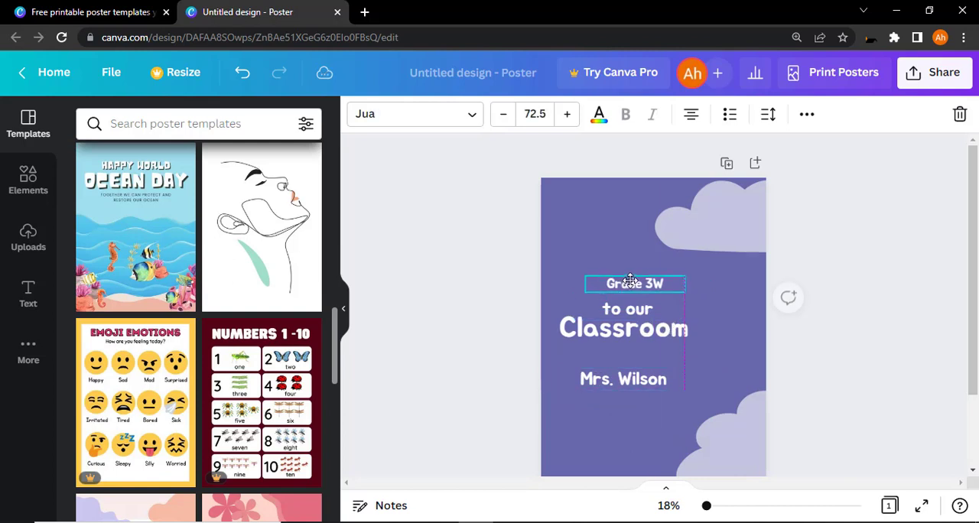
{"action": "left_click", "coordinate": [621, 355]}
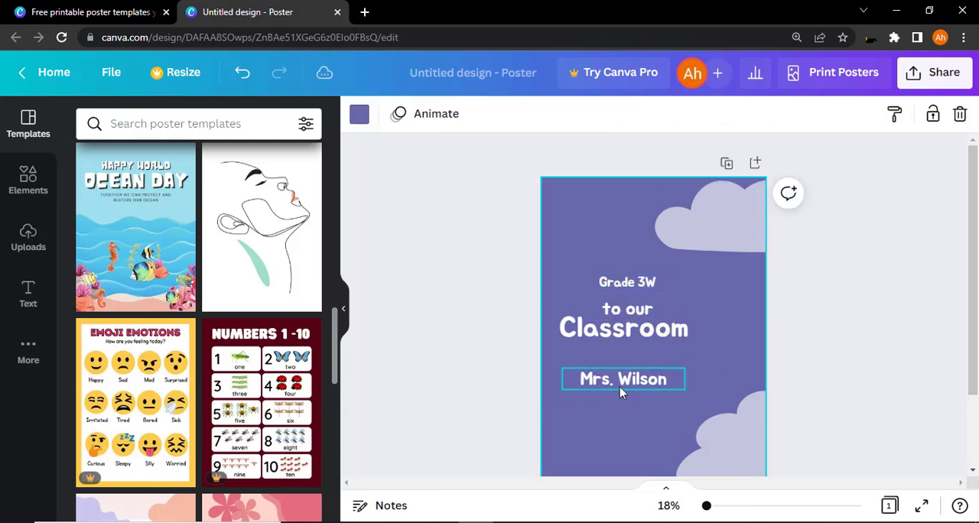
{"action": "left_click", "coordinate": [617, 384]}
Step: Replace the "Grade 3W" text with "Subscrice Plan"
{"action": "left_click", "coordinate": [623, 283]}
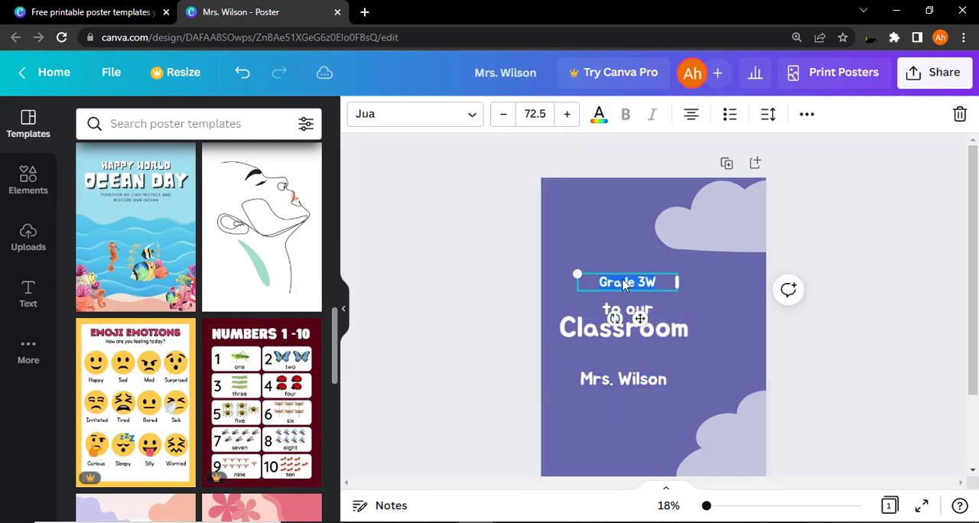
{"action": "left_click", "coordinate": [731, 279]}
{"action": "left_click", "coordinate": [649, 284]}
{"action": "type", "text": "S"}
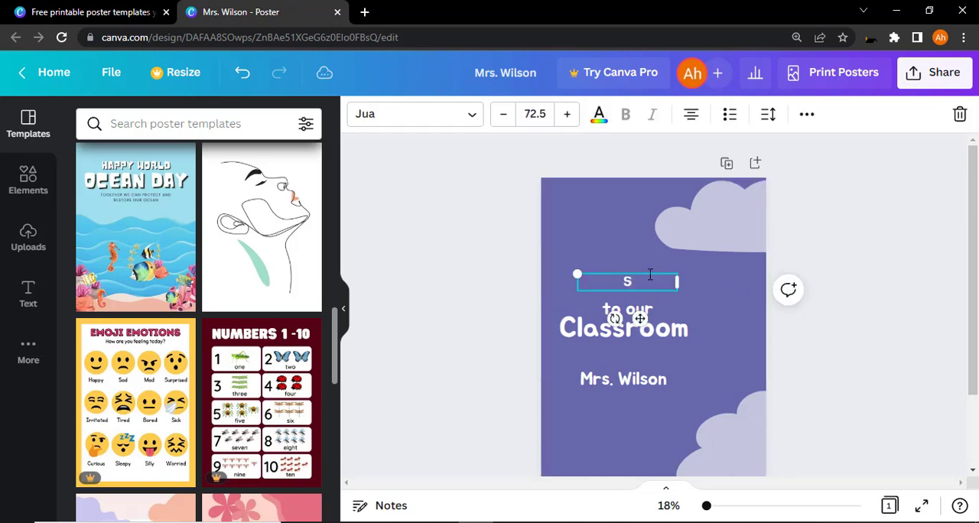
{"action": "type", "text": "ubscrice Pla"}
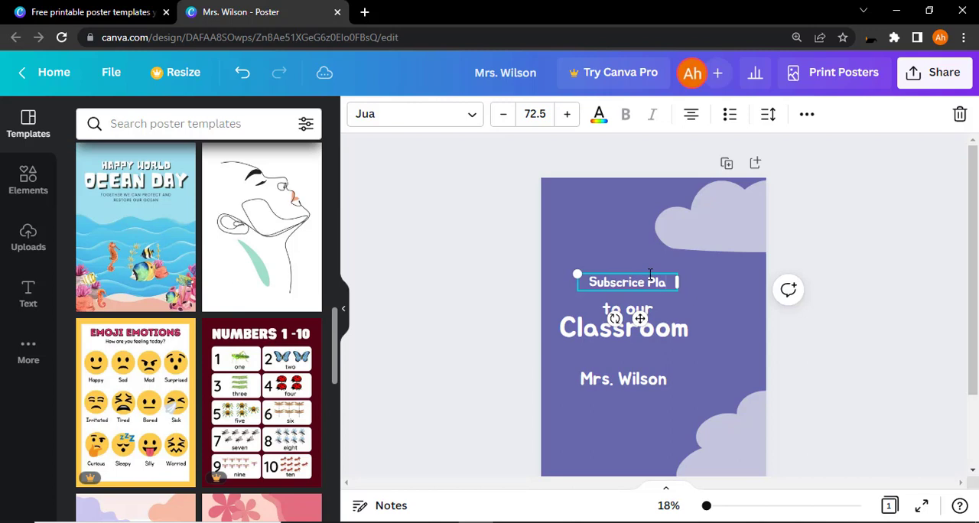
{"action": "type", "text": "n"}
{"action": "left_click", "coordinate": [594, 237]}
Step: Move the "Classroom" line and the teacher's name below it slightly down, away from "to our"
{"action": "left_click", "coordinate": [631, 310]}
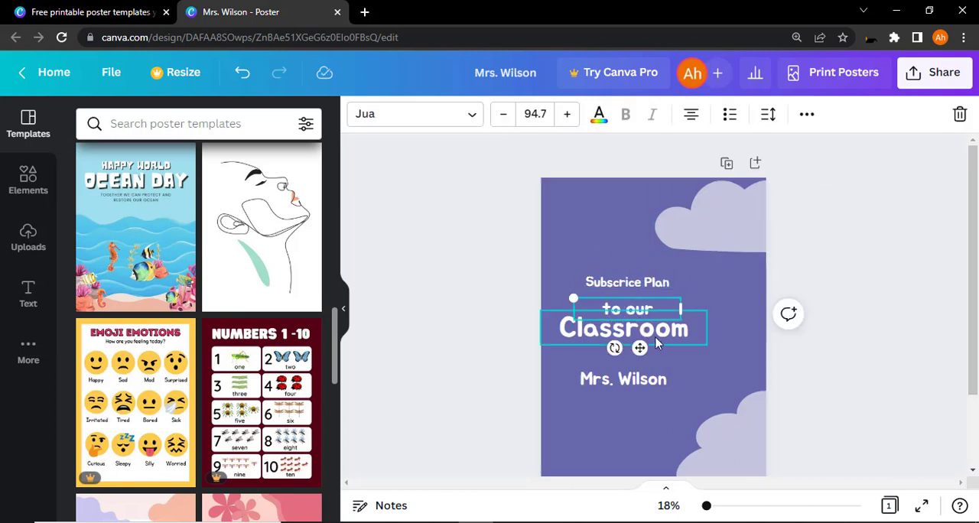
{"action": "left_click", "coordinate": [656, 340]}
{"action": "left_click", "coordinate": [629, 308]}
{"action": "left_click", "coordinate": [665, 342]}
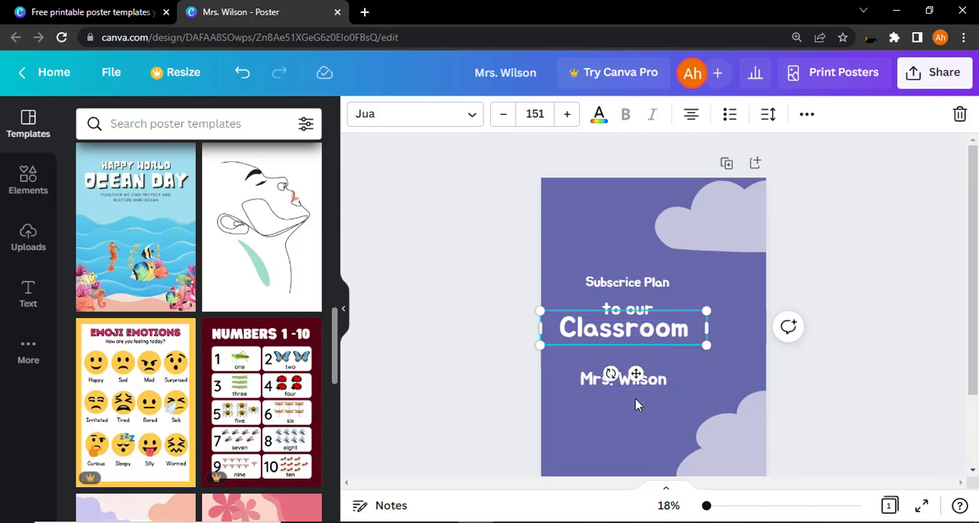
{"action": "left_click_drag", "start_coordinate": [615, 335], "coordinate": [637, 345]}
{"action": "left_click", "coordinate": [719, 294]}
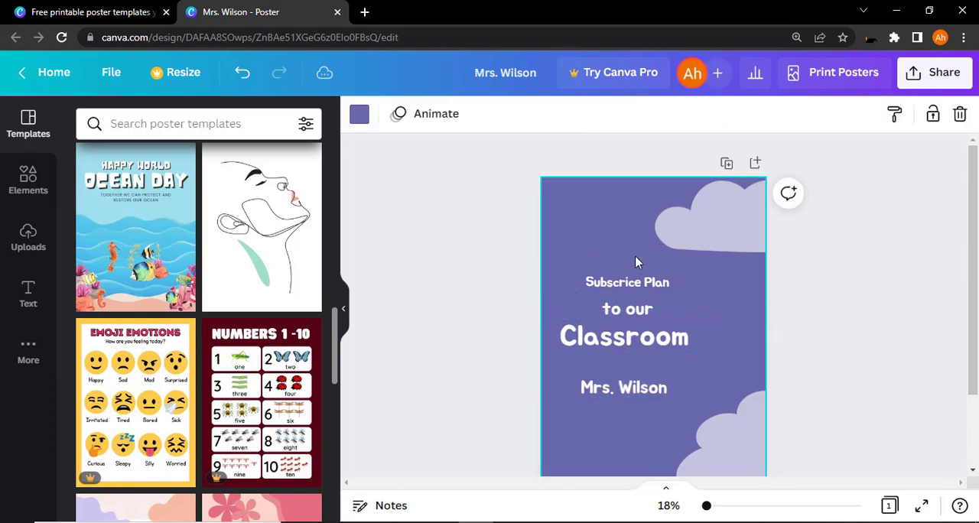
Step: Replace the "to our" text with "Plan1: 22.2$"
{"action": "double_click", "coordinate": [629, 308]}
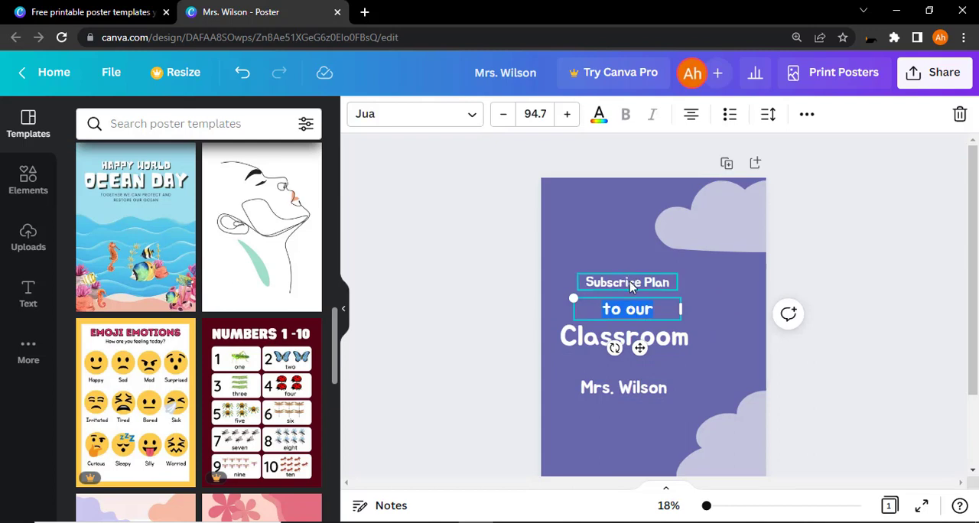
{"action": "type", "text": "22.2$"}
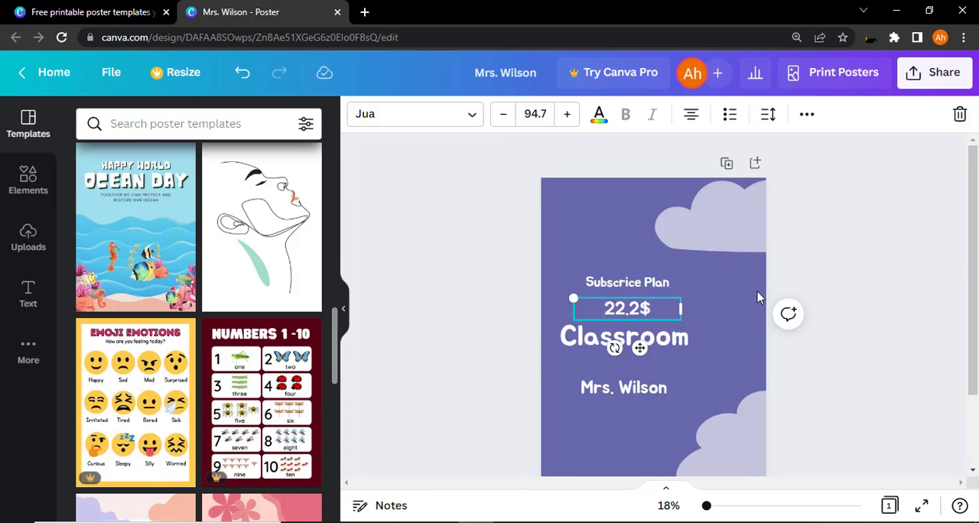
{"action": "type", "text": "Pla"}
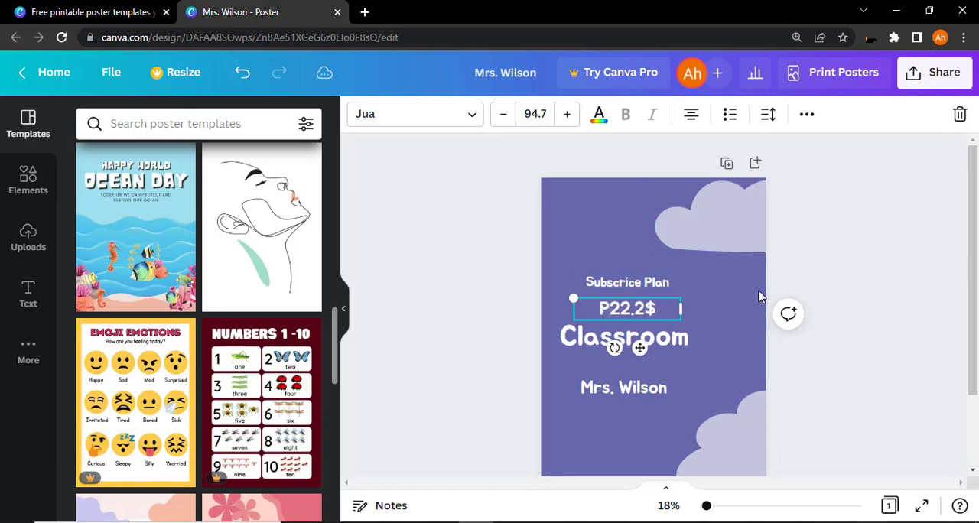
{"action": "type", "text": "n"}
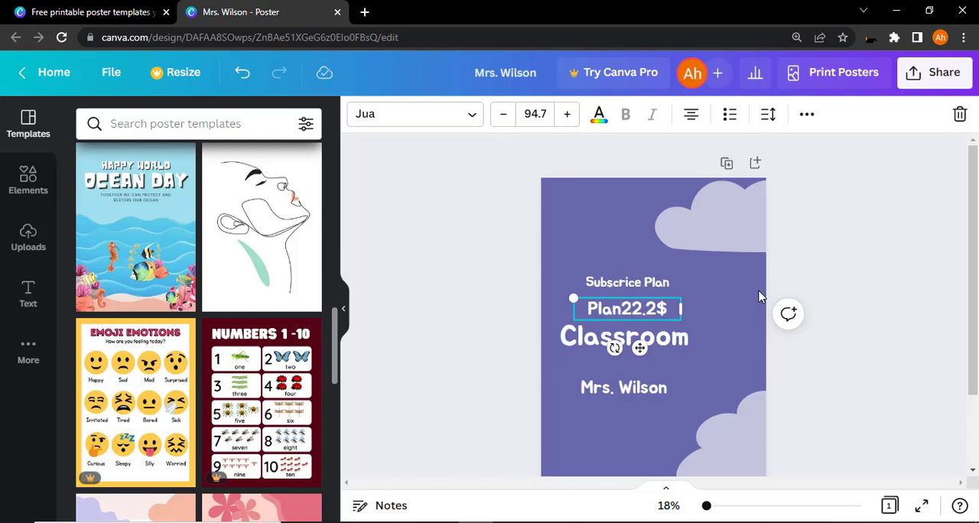
{"action": "type", "text": "1:"}
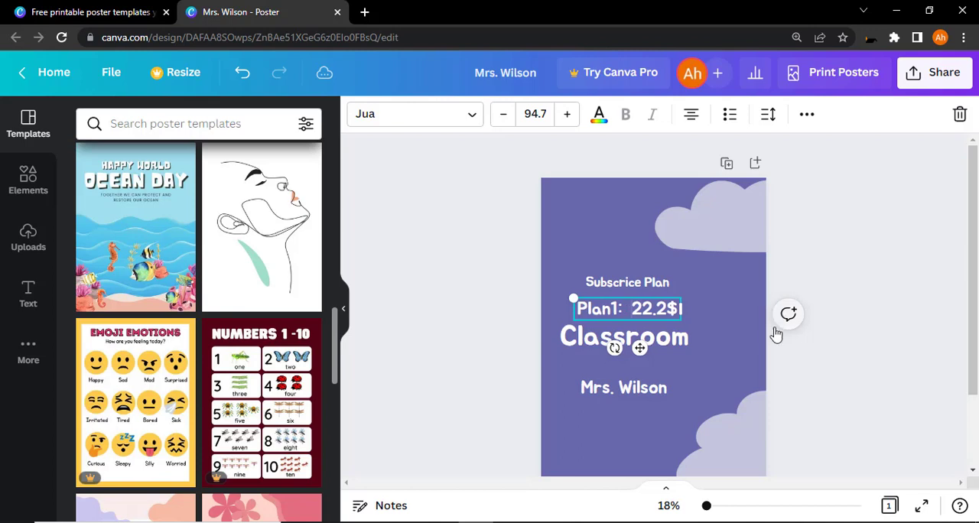
Step: Replace "Classroom" with "Free Kids" and the teacher's name line with "2022"
{"action": "left_click", "coordinate": [657, 338]}
{"action": "left_click", "coordinate": [667, 338]}
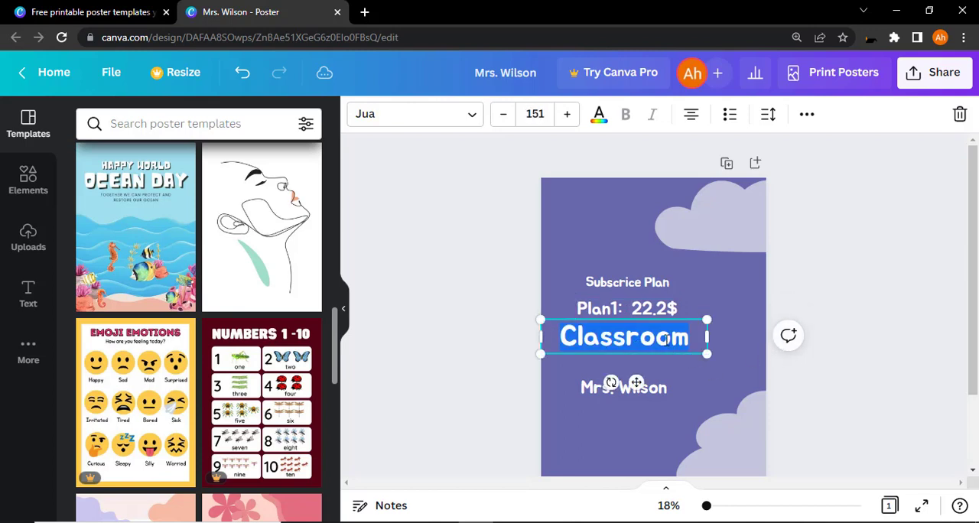
{"action": "type", "text": "Free"}
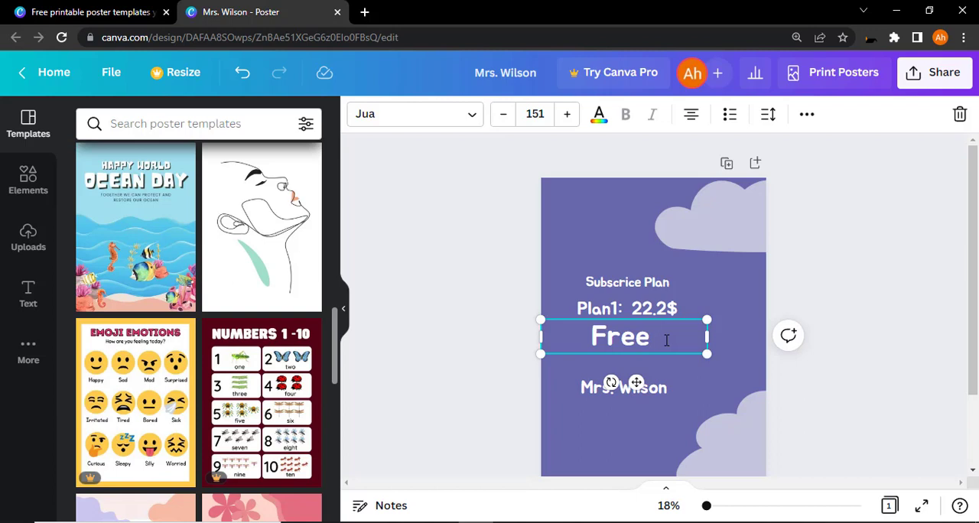
{"action": "type", "text": " Kids"}
{"action": "left_click_drag", "start_coordinate": [852, 475], "coordinate": [647, 395]}
{"action": "type", "text": "2022"}
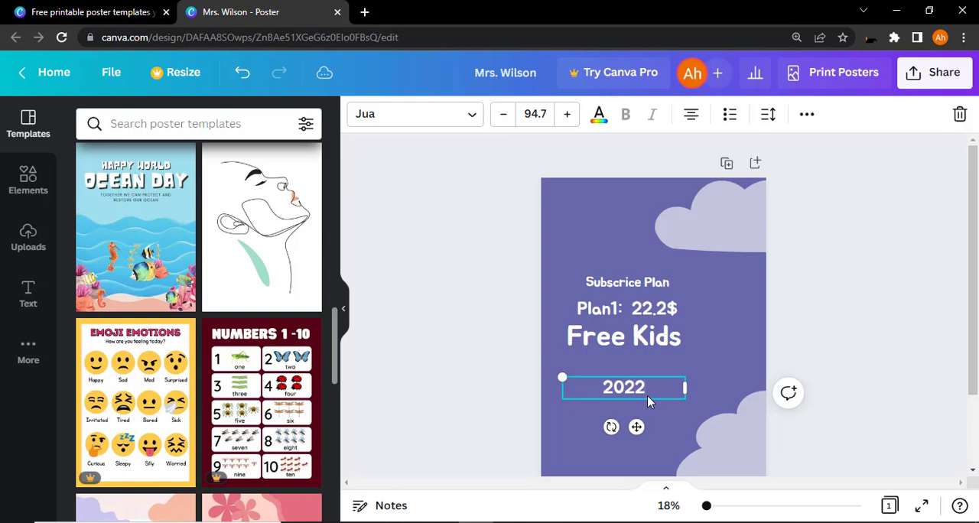
{"action": "left_click", "coordinate": [619, 216]}
Step: Select all four text lines together and set their text alignment to left
{"action": "left_click_drag", "start_coordinate": [576, 243], "coordinate": [641, 398]}
{"action": "key", "text": "Delete"}
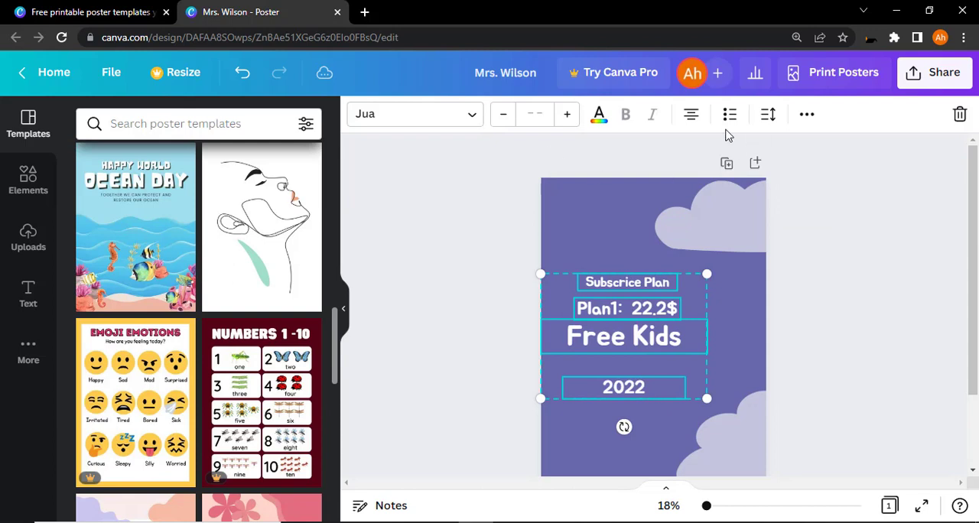
{"action": "left_click", "coordinate": [692, 123]}
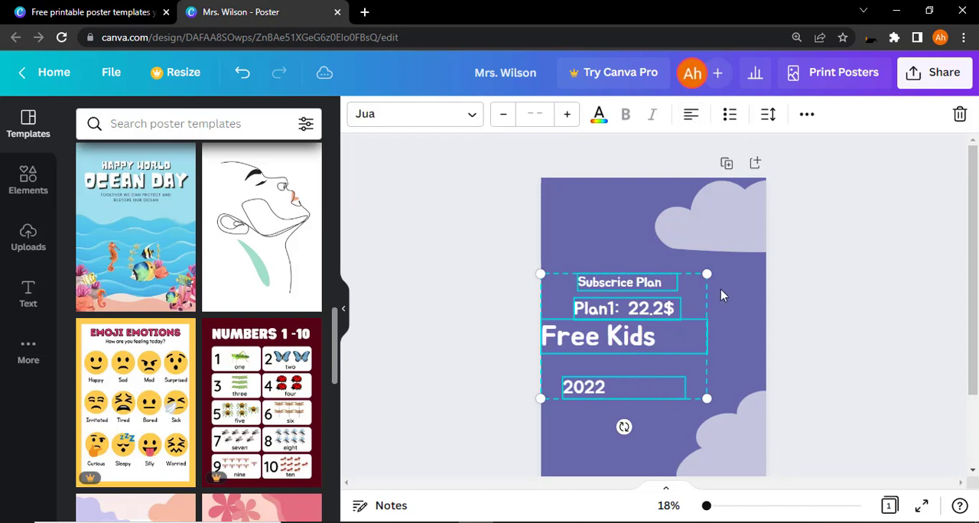
{"action": "left_click", "coordinate": [748, 320]}
Step: Line up the four text lines on a common left edge near the poster's left side, with "2022" directly under "Free Kids"
{"action": "left_click_drag", "start_coordinate": [660, 264], "coordinate": [600, 309]}
{"action": "left_click_drag", "start_coordinate": [589, 344], "coordinate": [602, 342]}
{"action": "left_click_drag", "start_coordinate": [588, 283], "coordinate": [584, 284]}
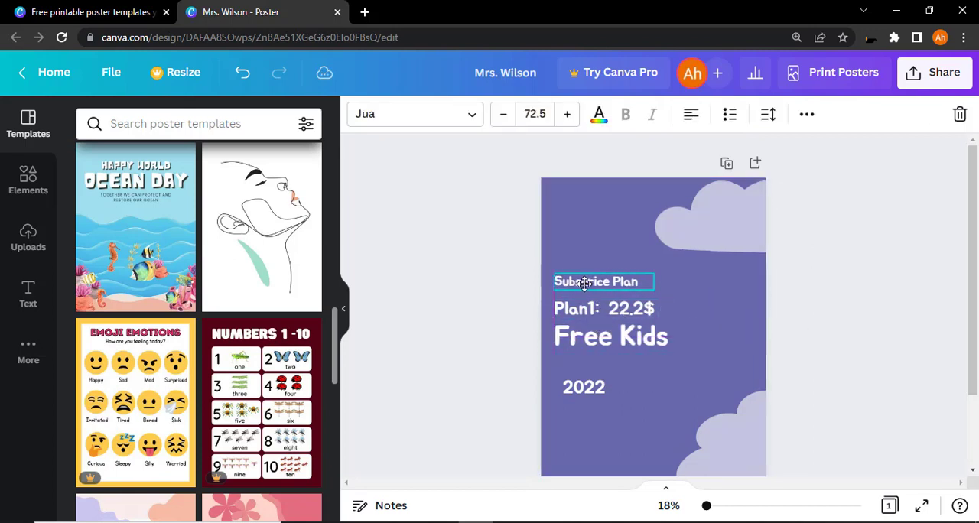
{"action": "left_click_drag", "start_coordinate": [600, 394], "coordinate": [591, 372]}
{"action": "left_click", "coordinate": [656, 386]}
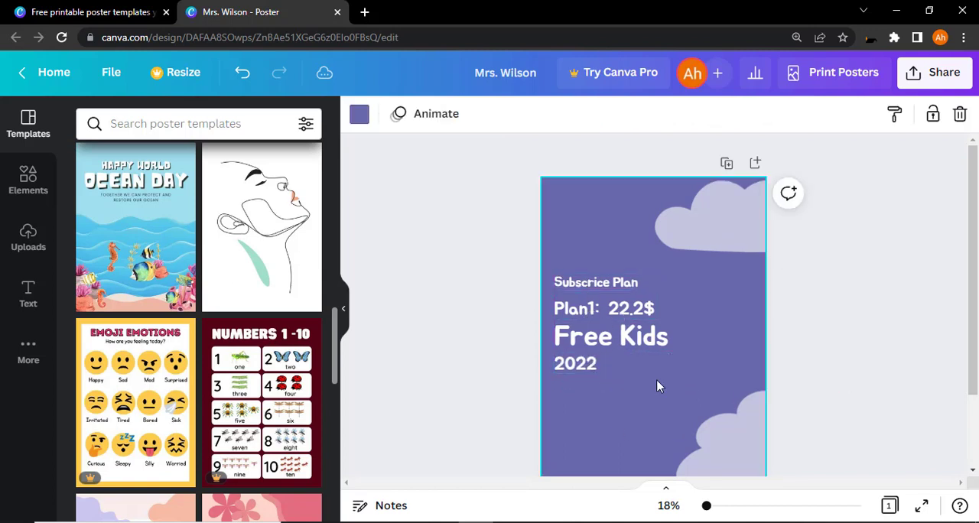
{"action": "left_click", "coordinate": [673, 338]}
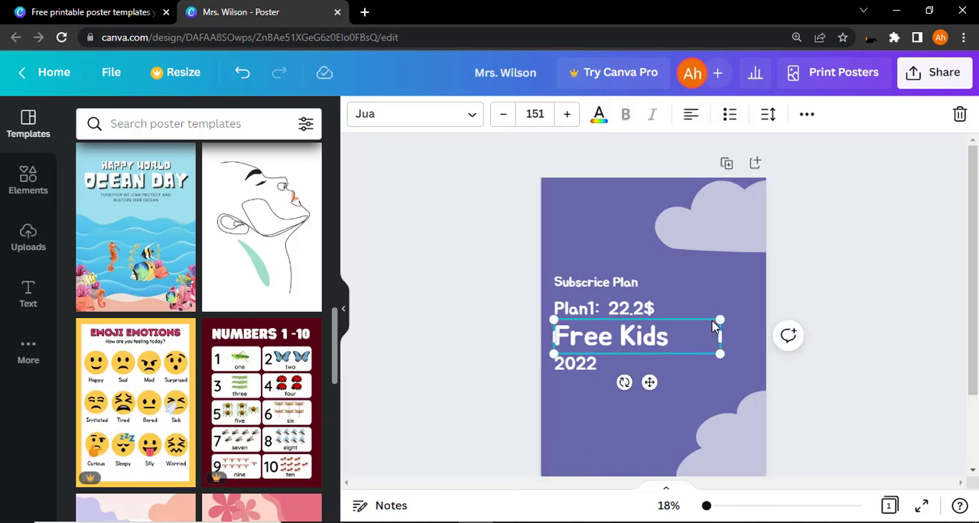
{"action": "left_click", "coordinate": [621, 211]}
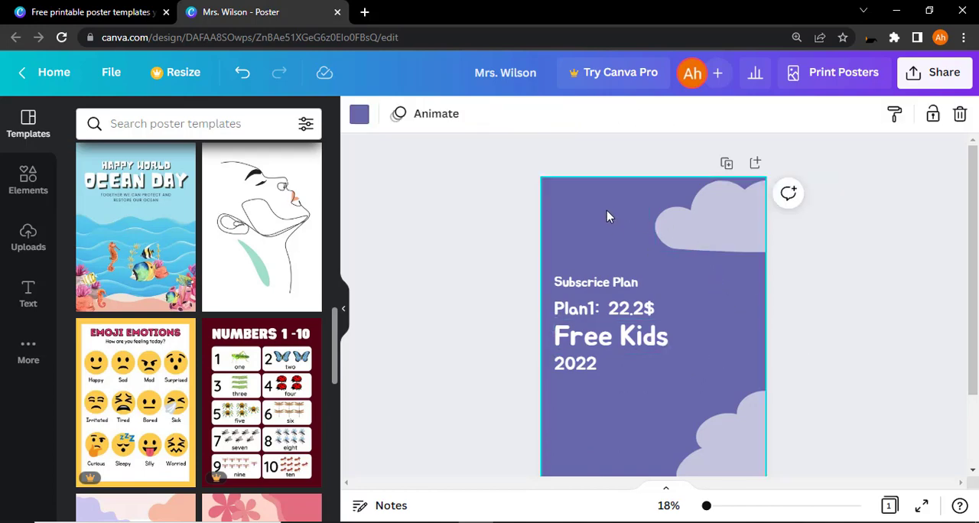
Step: Add the teal cloud graphic below "2022", recolor it white and shift it against the poster's left edge
{"action": "left_click", "coordinate": [27, 182]}
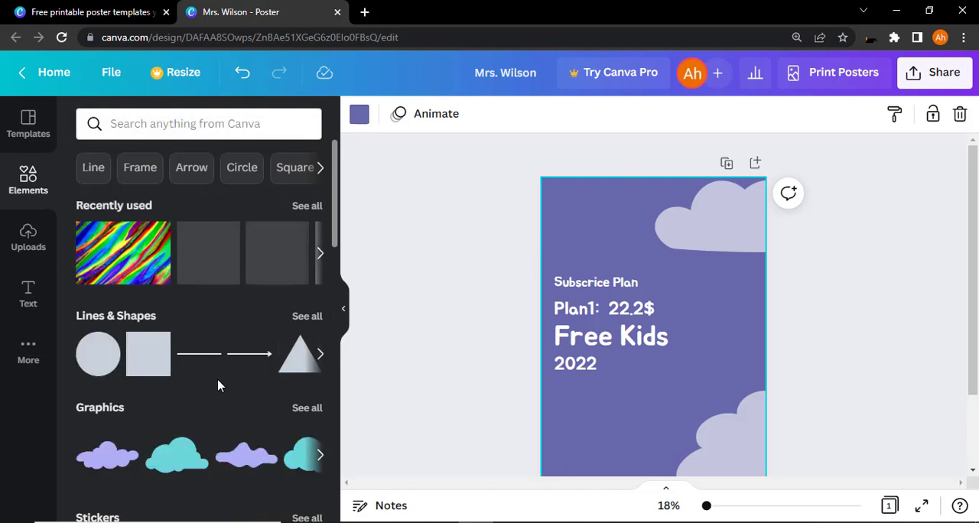
{"action": "left_click_drag", "start_coordinate": [189, 458], "coordinate": [588, 425]}
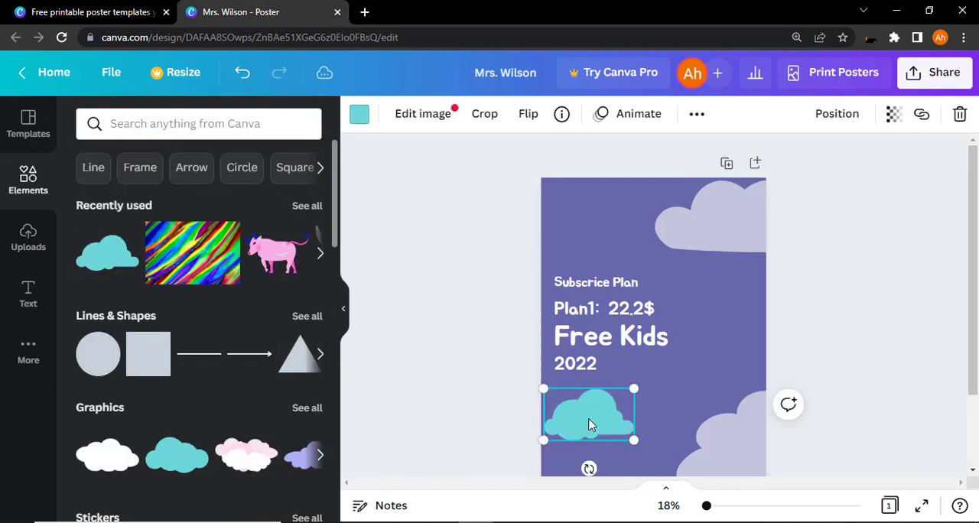
{"action": "left_click", "coordinate": [359, 115]}
{"action": "left_click", "coordinate": [220, 198]}
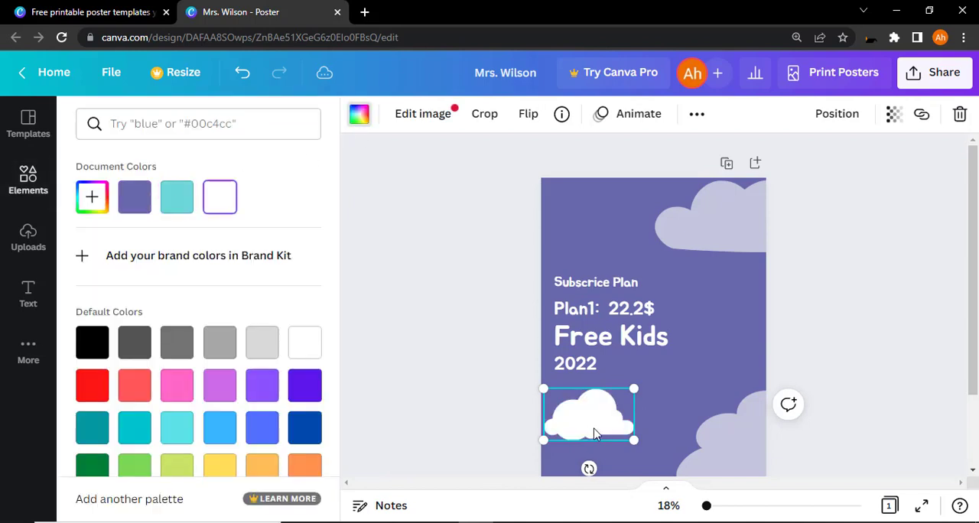
{"action": "left_click_drag", "start_coordinate": [604, 413], "coordinate": [601, 418]}
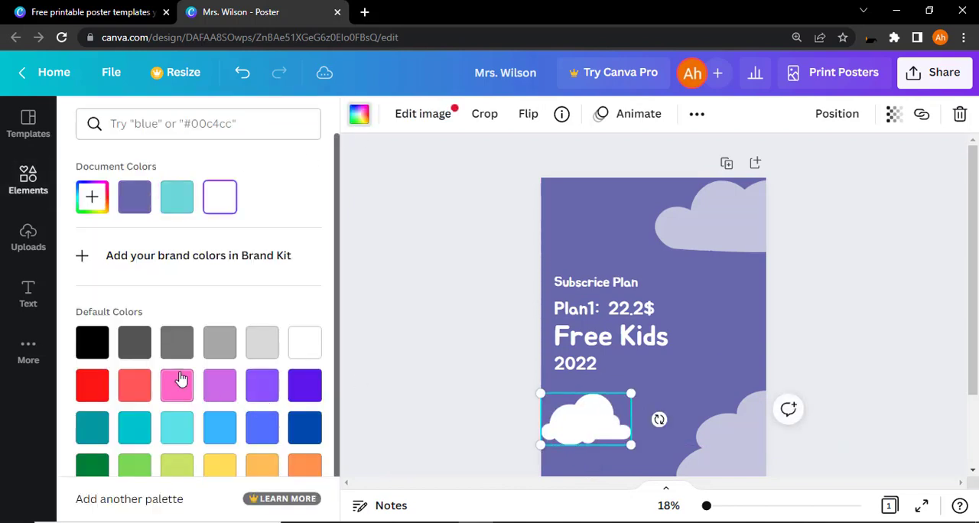
Step: Add the pink and white cloud graphic and place it in the poster's upper left above "Subscrice Plan"
{"action": "left_click", "coordinate": [30, 179]}
{"action": "left_click", "coordinate": [247, 455]}
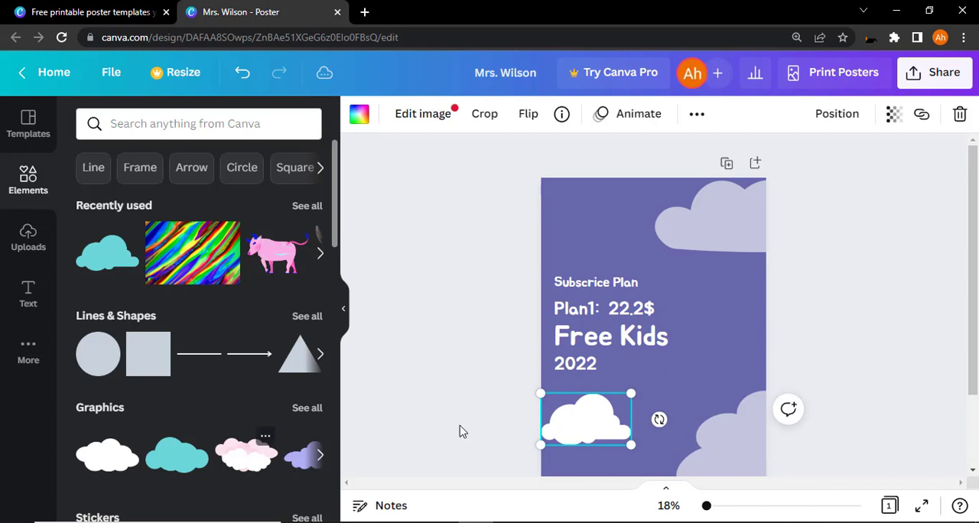
{"action": "left_click_drag", "start_coordinate": [664, 343], "coordinate": [608, 216]}
{"action": "key", "text": "ctrl+z"}
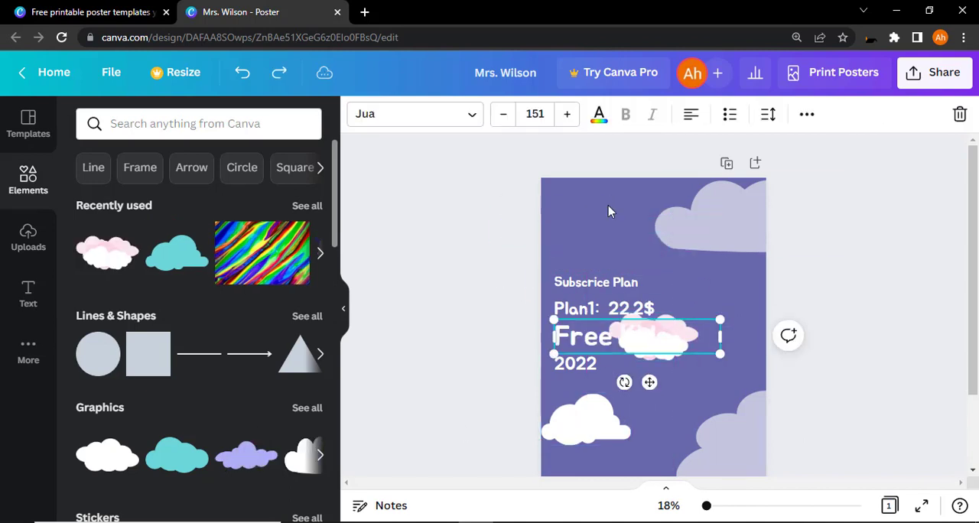
{"action": "left_click", "coordinate": [665, 359]}
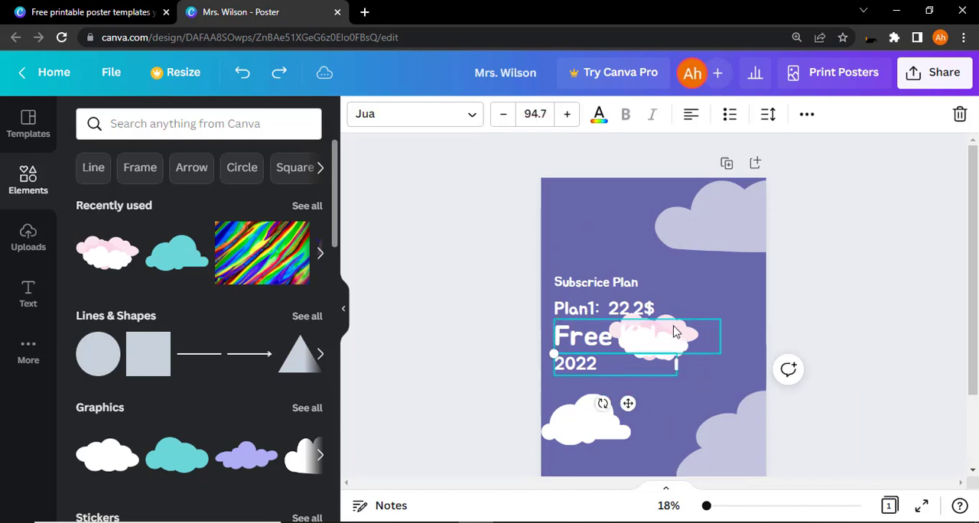
{"action": "left_click", "coordinate": [675, 329]}
{"action": "left_click_drag", "start_coordinate": [675, 329], "coordinate": [614, 198]}
{"action": "left_click", "coordinate": [863, 304]}
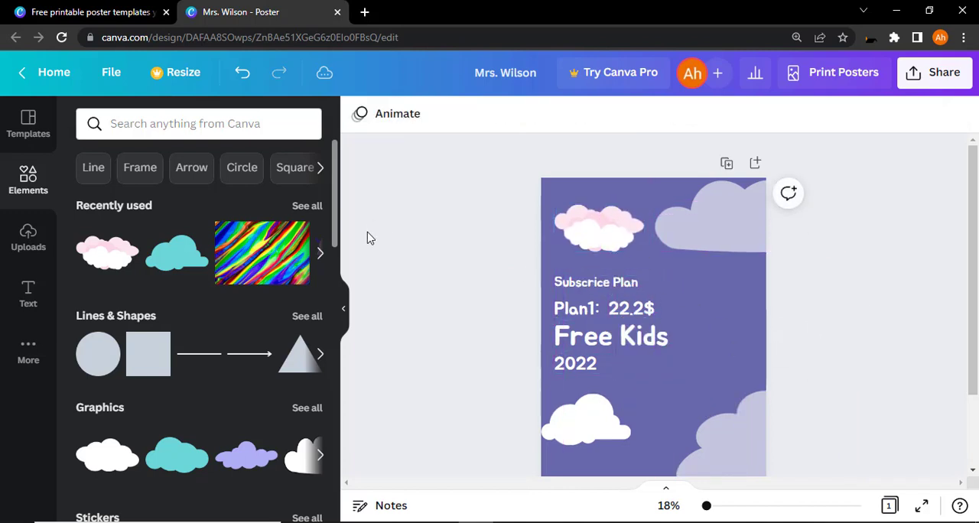
Step: Browse the element categories and add the animated turtle sticker to the poster
{"action": "scroll", "coordinate": [227, 443], "scroll_direction": "down", "scroll_amount": 3}
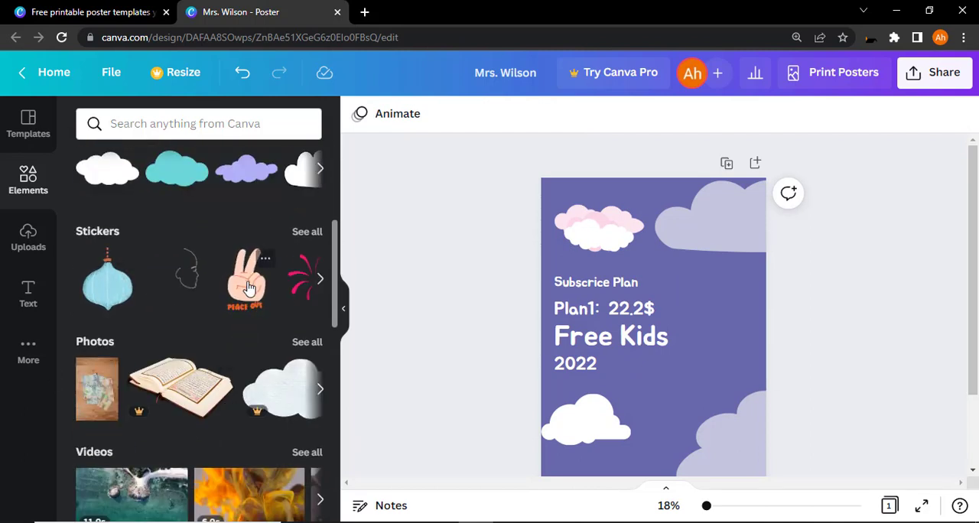
{"action": "scroll", "coordinate": [267, 402], "scroll_direction": "down", "scroll_amount": 2}
{"action": "scroll", "coordinate": [291, 398], "scroll_direction": "down", "scroll_amount": 5}
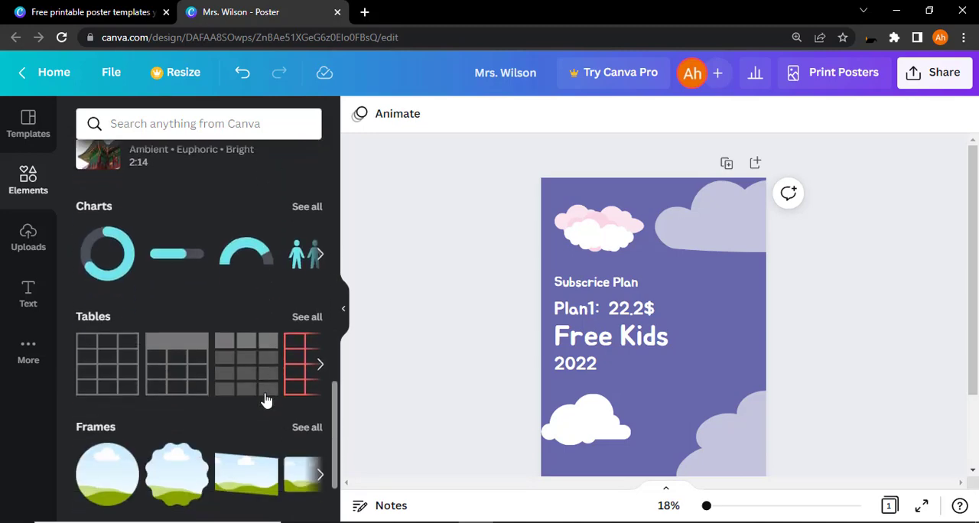
{"action": "scroll", "coordinate": [265, 400], "scroll_direction": "down", "scroll_amount": 2}
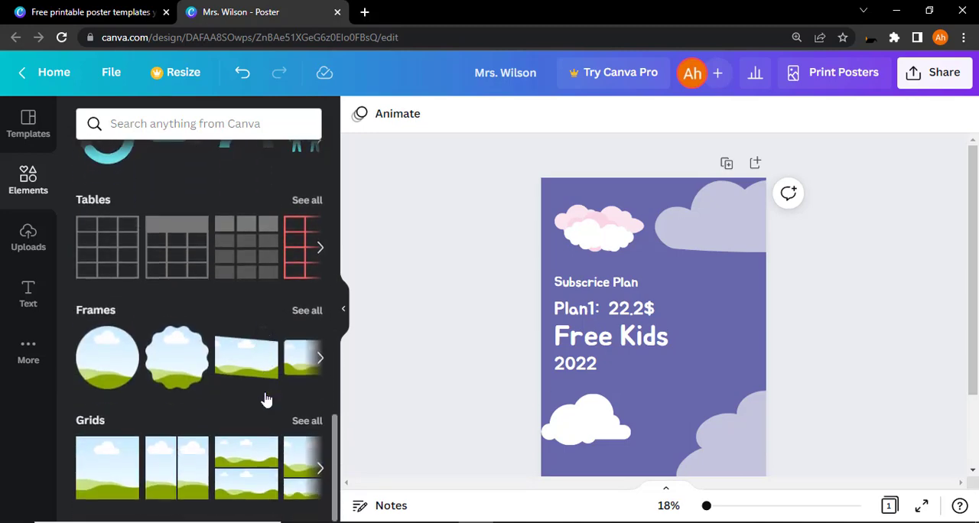
{"action": "scroll", "coordinate": [266, 398], "scroll_direction": "up", "scroll_amount": 3}
{"action": "scroll", "coordinate": [266, 399], "scroll_direction": "up", "scroll_amount": 5}
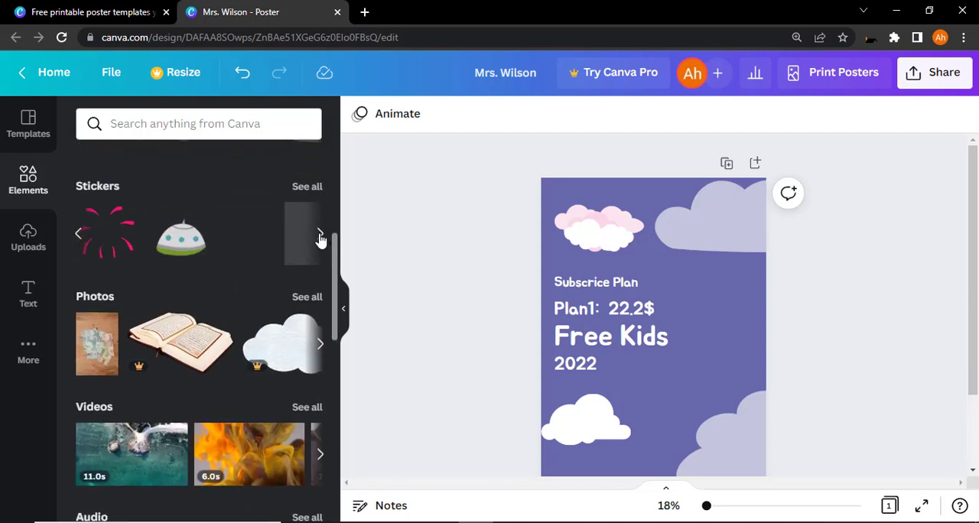
{"action": "left_click", "coordinate": [182, 241]}
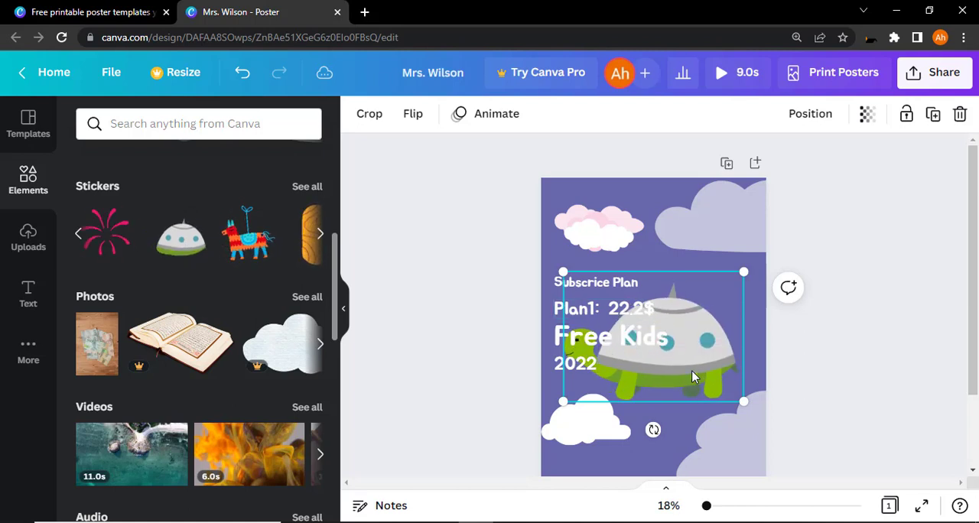
Step: Shrink the turtle sticker to roughly half the poster's width and place it beside "2022", below "Free Kids"
{"action": "left_click_drag", "start_coordinate": [694, 377], "coordinate": [709, 377]}
{"action": "left_click_drag", "start_coordinate": [579, 400], "coordinate": [654, 354]}
{"action": "left_click_drag", "start_coordinate": [734, 325], "coordinate": [718, 376]}
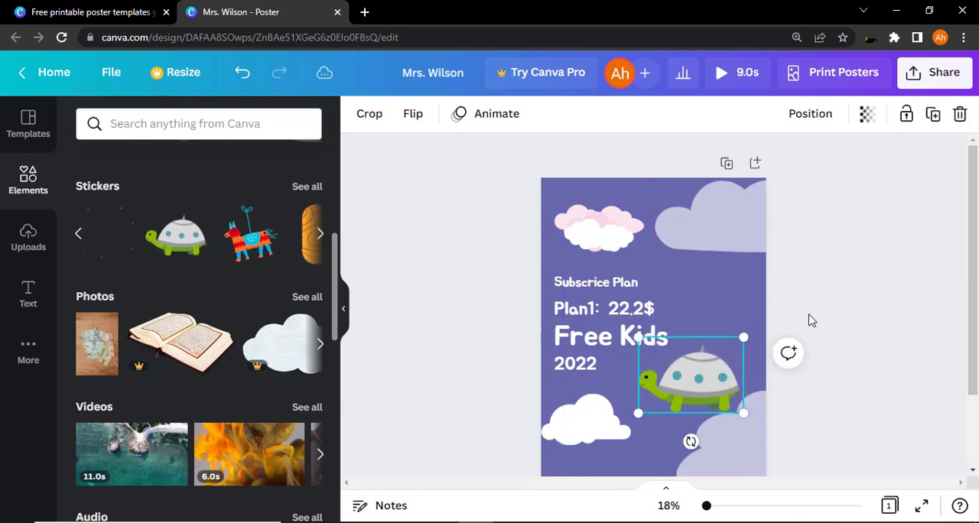
{"action": "left_click", "coordinate": [809, 316]}
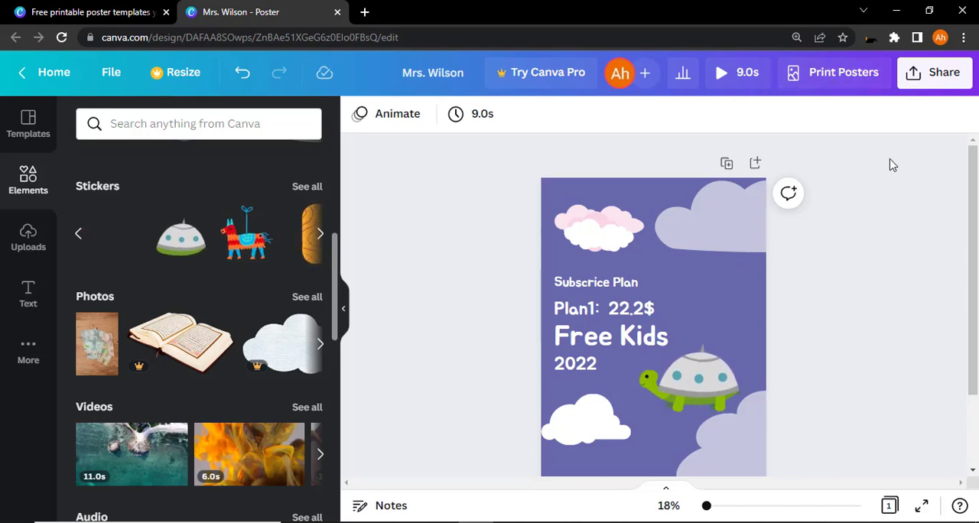
Step: Download the finished poster as a PNG file at size 1
{"action": "left_click", "coordinate": [930, 79]}
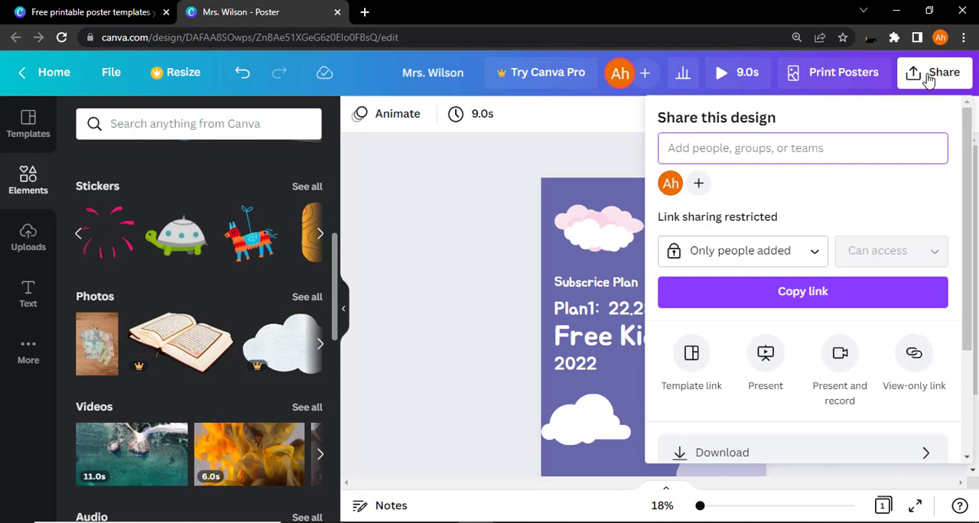
{"action": "scroll", "coordinate": [719, 407], "scroll_direction": "down", "scroll_amount": 2}
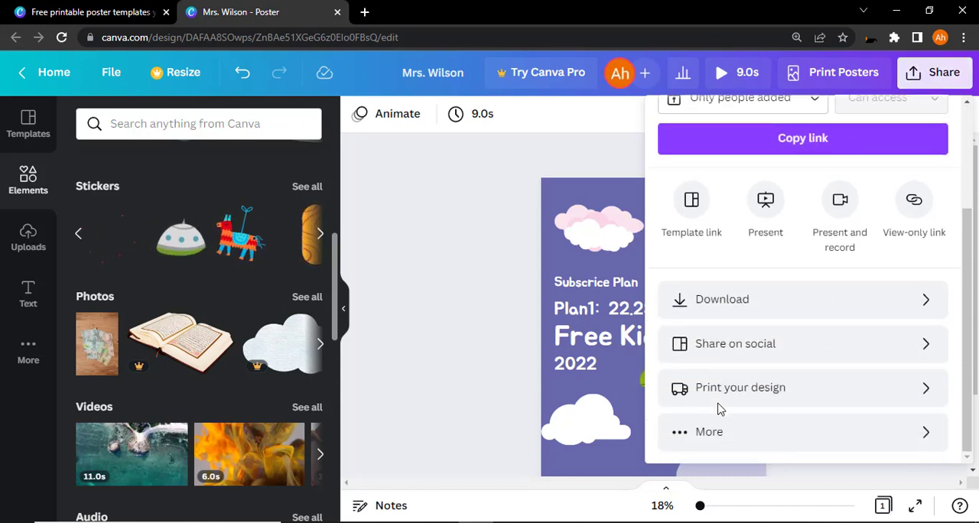
{"action": "left_click", "coordinate": [725, 300]}
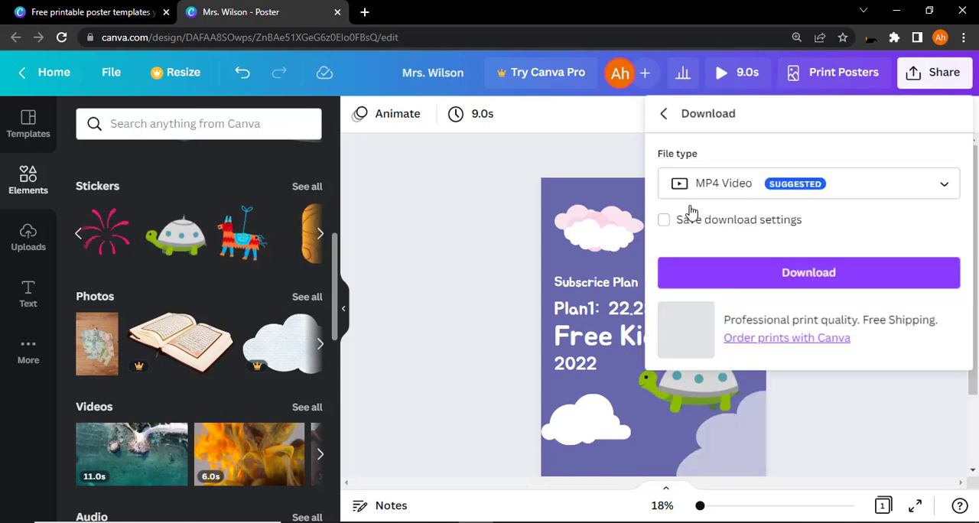
{"action": "left_click", "coordinate": [685, 187]}
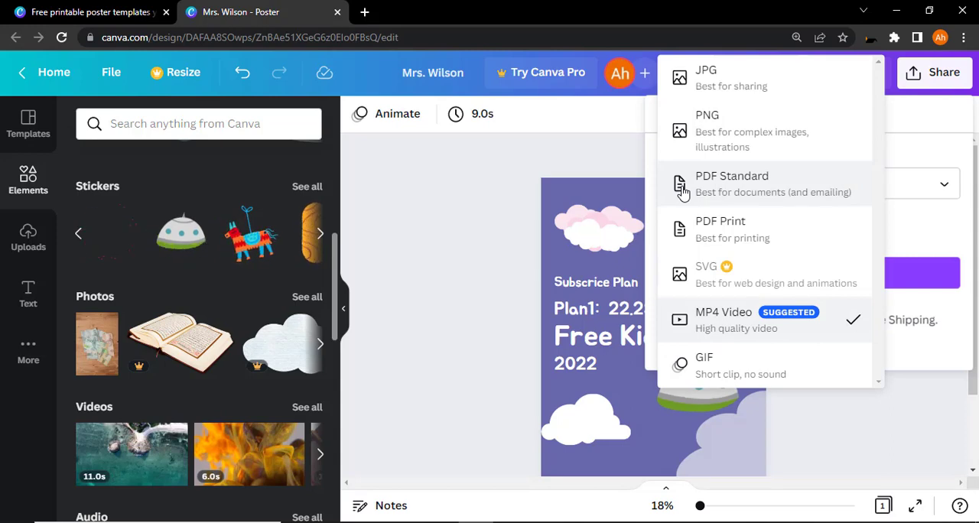
{"action": "left_click", "coordinate": [701, 135]}
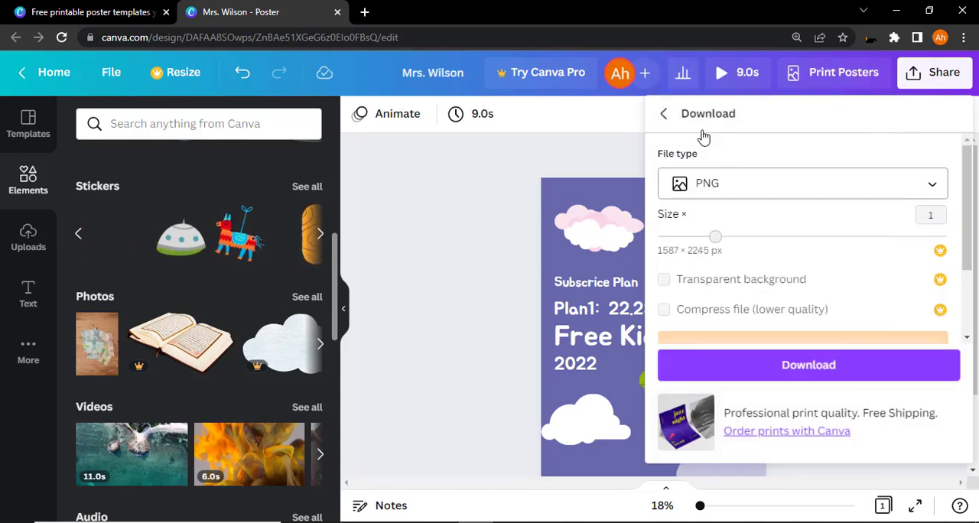
{"action": "left_click", "coordinate": [775, 367]}
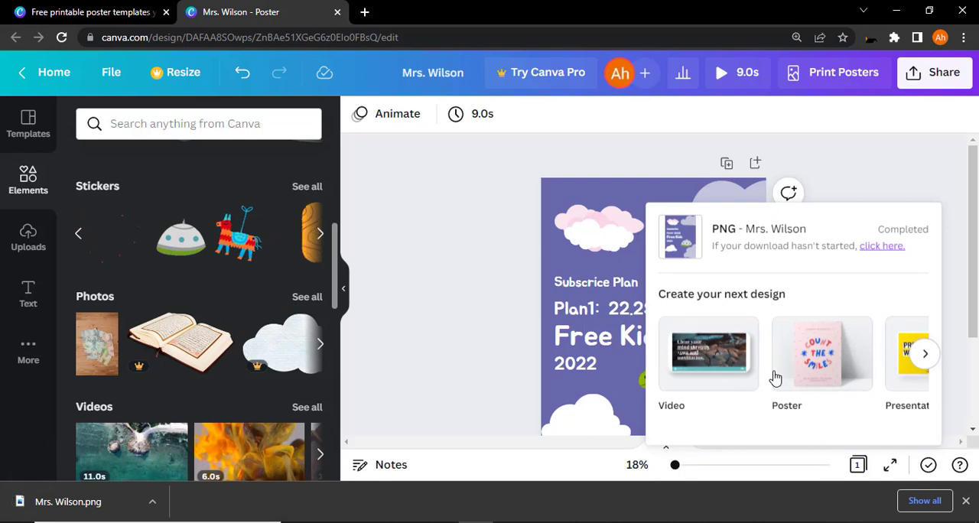
Step: Open the downloaded PNG in the Photos viewer, inspect the poster up close and as a whole, and close the viewer
{"action": "left_click", "coordinate": [62, 502]}
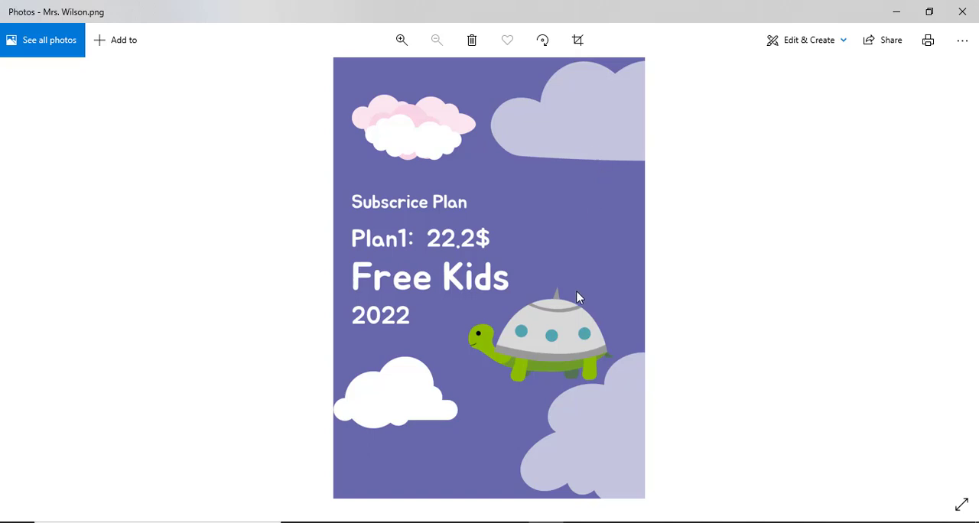
{"action": "scroll", "coordinate": [577, 296], "scroll_direction": "up", "scroll_amount": 4}
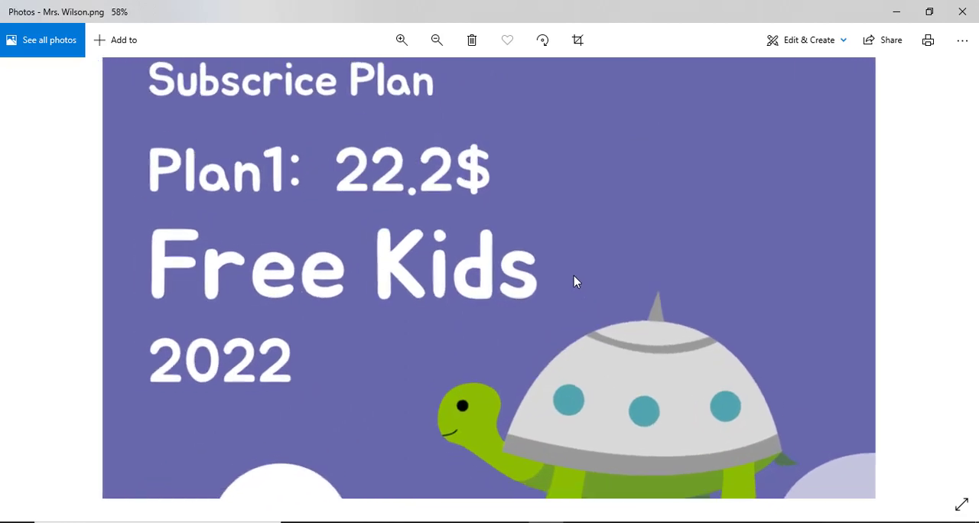
{"action": "scroll", "coordinate": [575, 281], "scroll_direction": "down", "scroll_amount": 4}
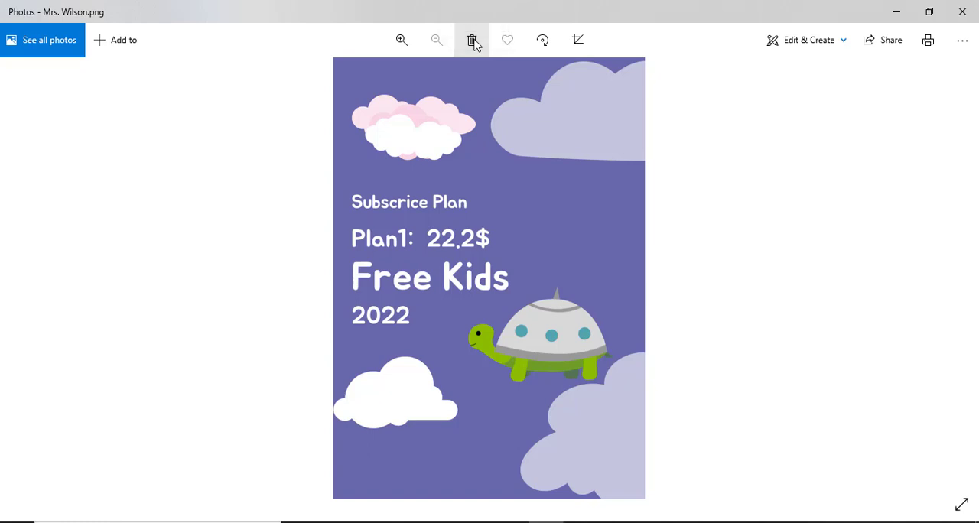
{"action": "left_click", "coordinate": [962, 12]}
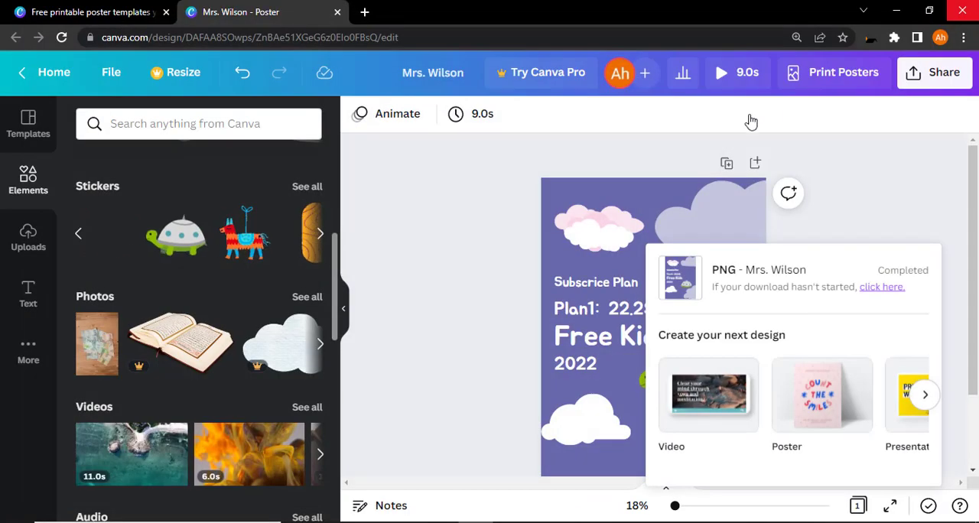